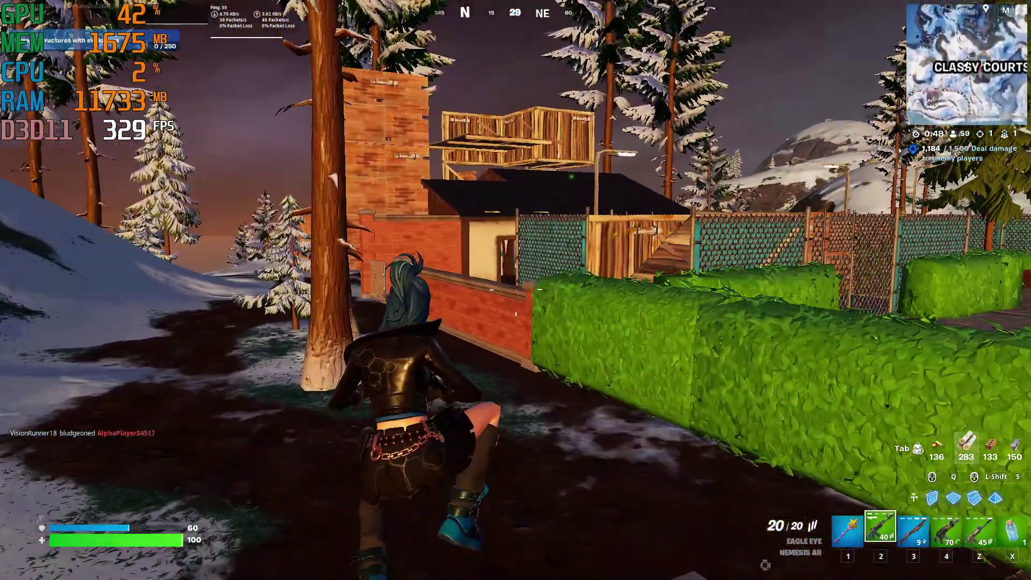
key(3)
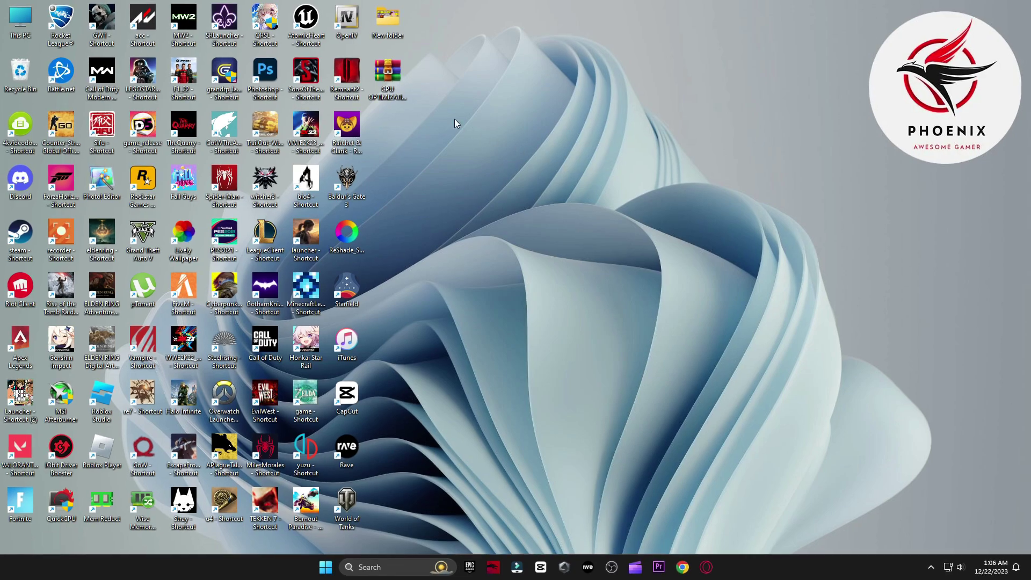
Step: Extract the CPU OPTIMIZATION PACK 2024 BY PHOENIX archive onto the desktop and place the extracted folder beside it
drag(535, 133, 591, 152)
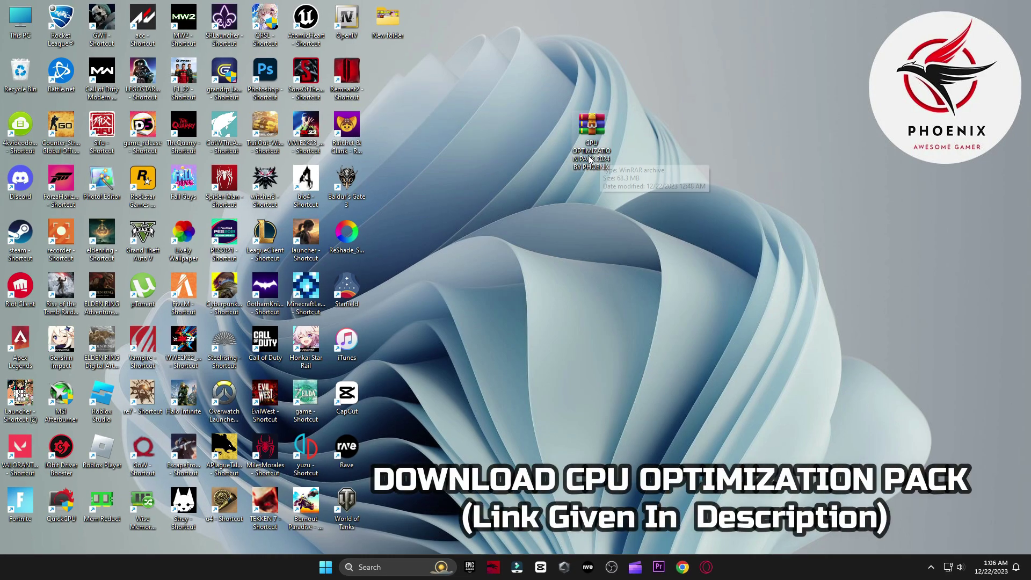
right_click(592, 145)
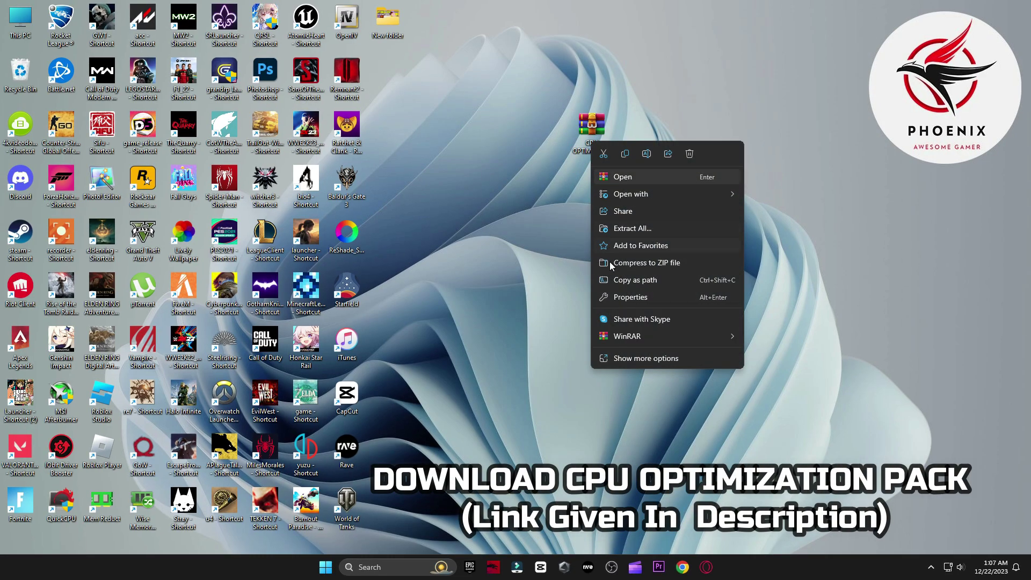
mouse_move(627, 338)
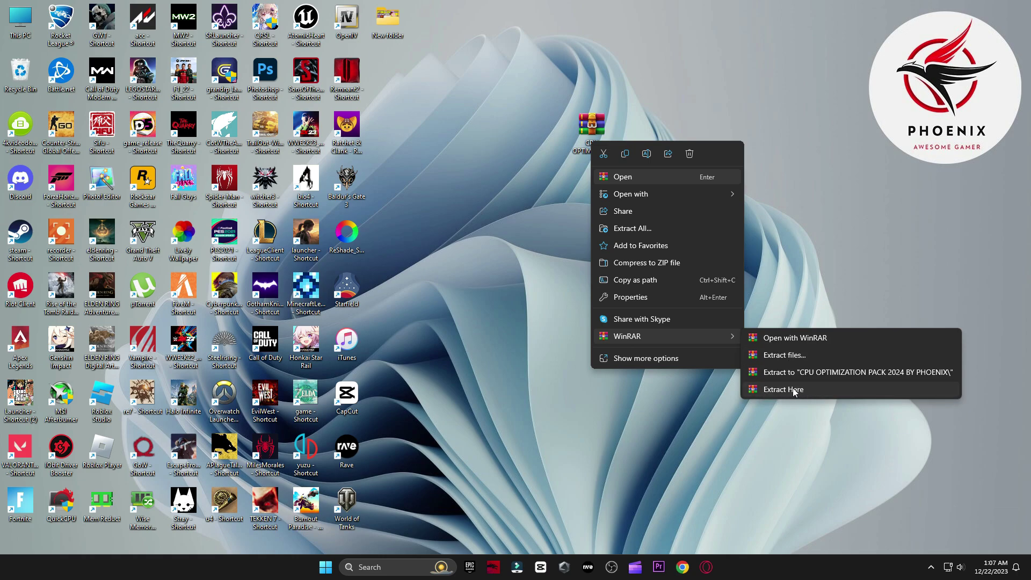
click(794, 390)
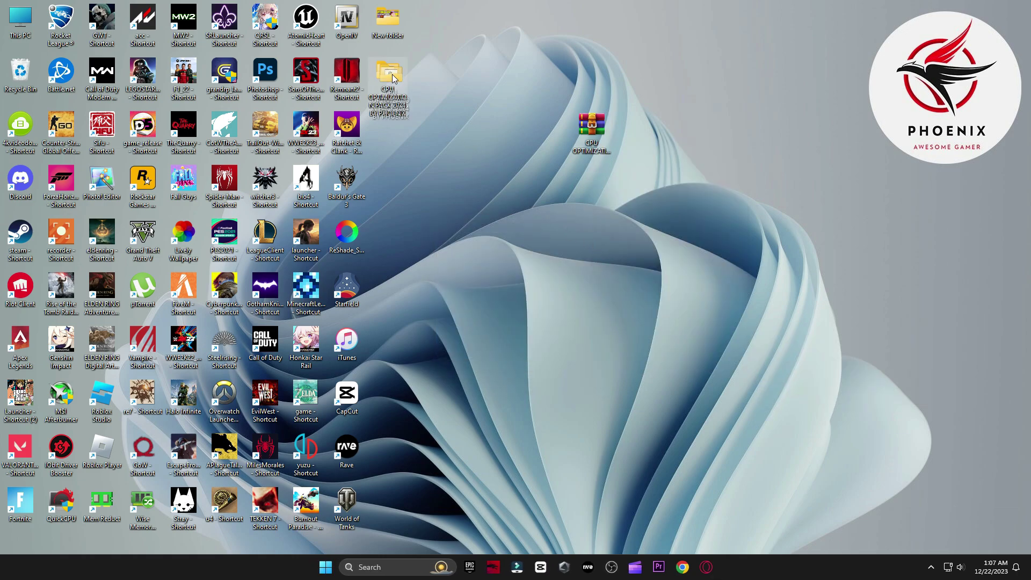
drag(553, 125, 552, 127)
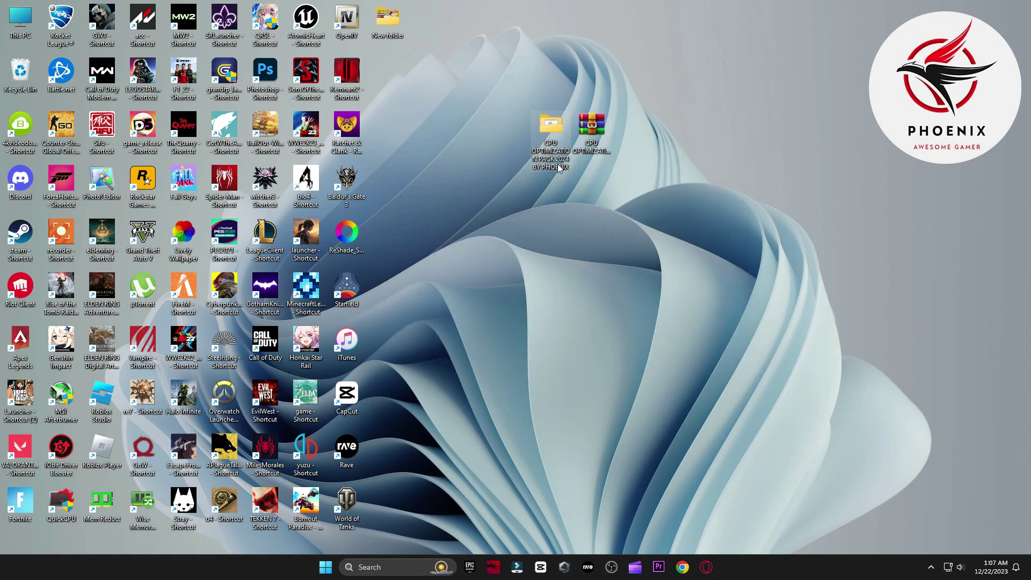
Step: Open Create A Restore Point from the pack's 0 Start folder and accept turned-on system protection for Local Disk (C:)
double_click(550, 131)
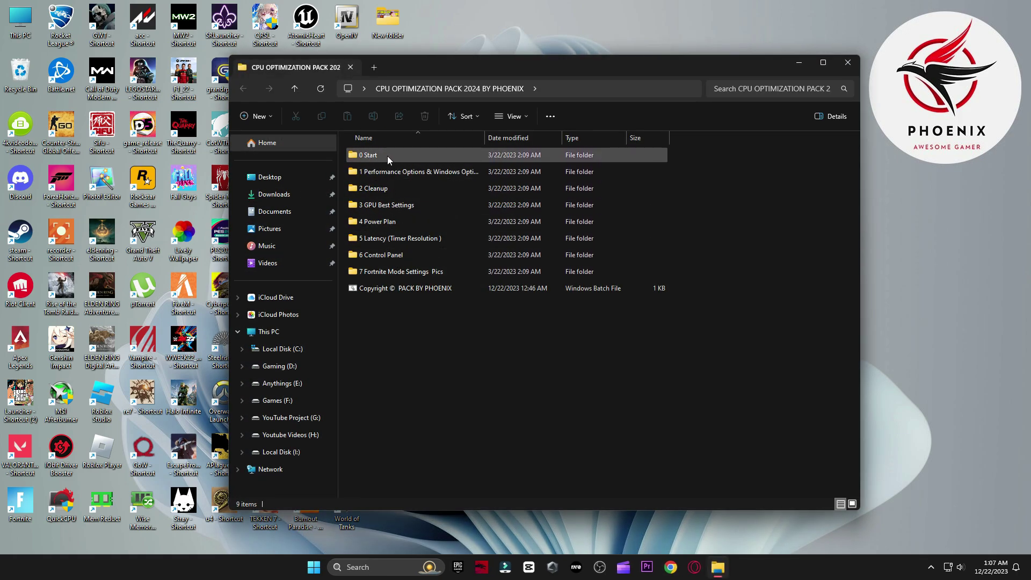
double_click(404, 155)
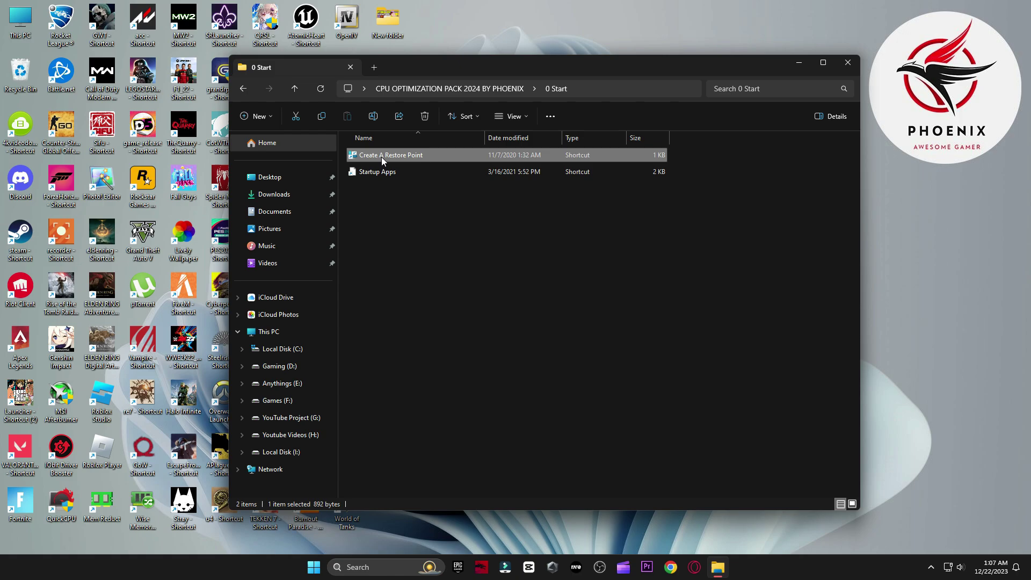
double_click(381, 156)
click(799, 62)
drag(162, 85, 570, 68)
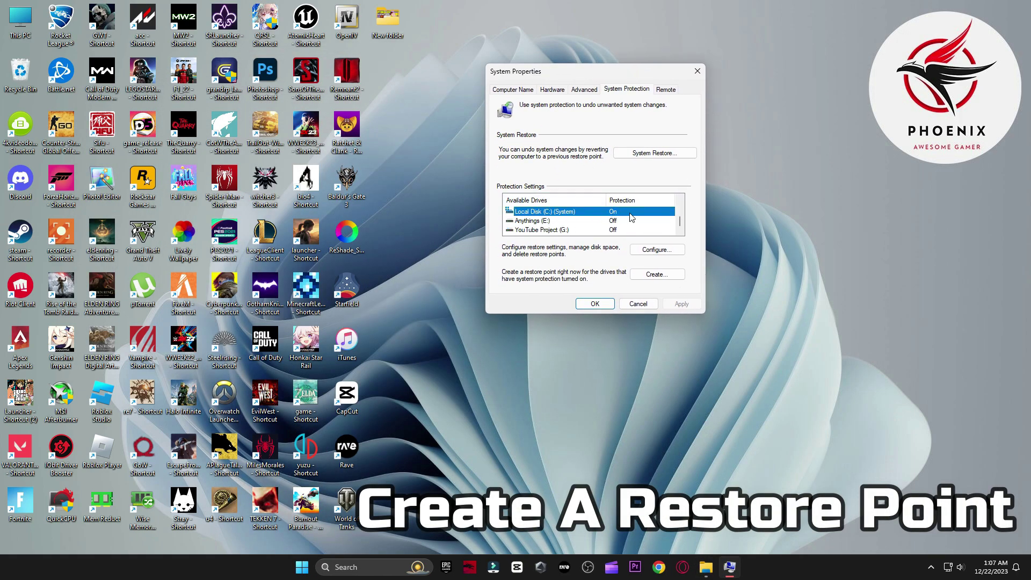
click(657, 250)
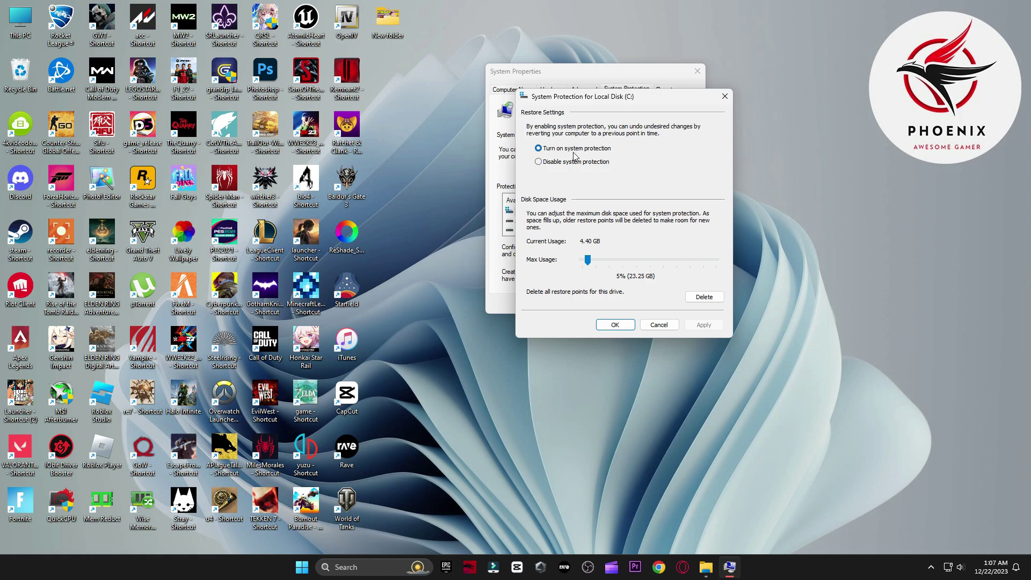
click(606, 324)
Step: Create a system restore point described as backup and close the system properties
click(636, 274)
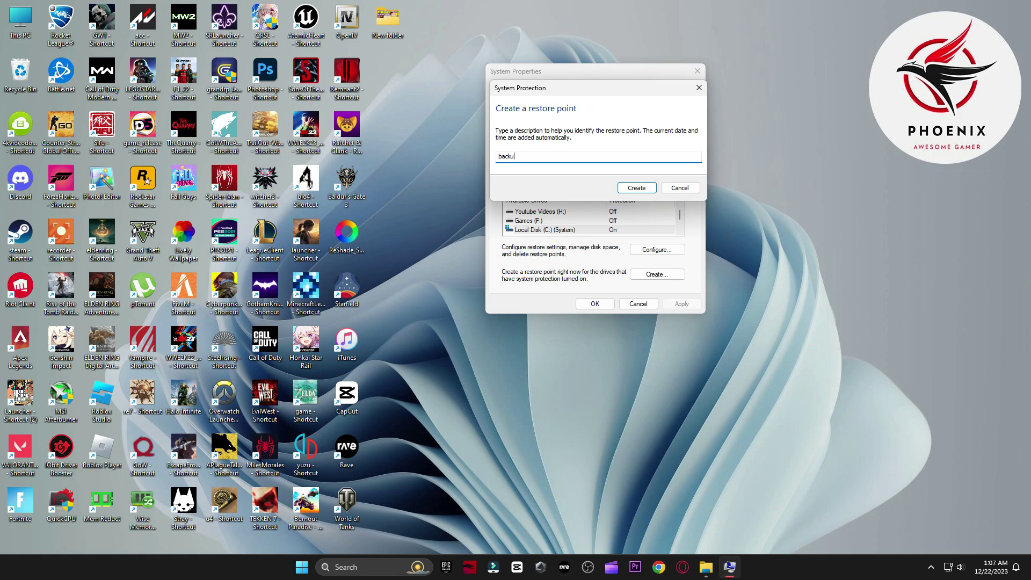
click(640, 189)
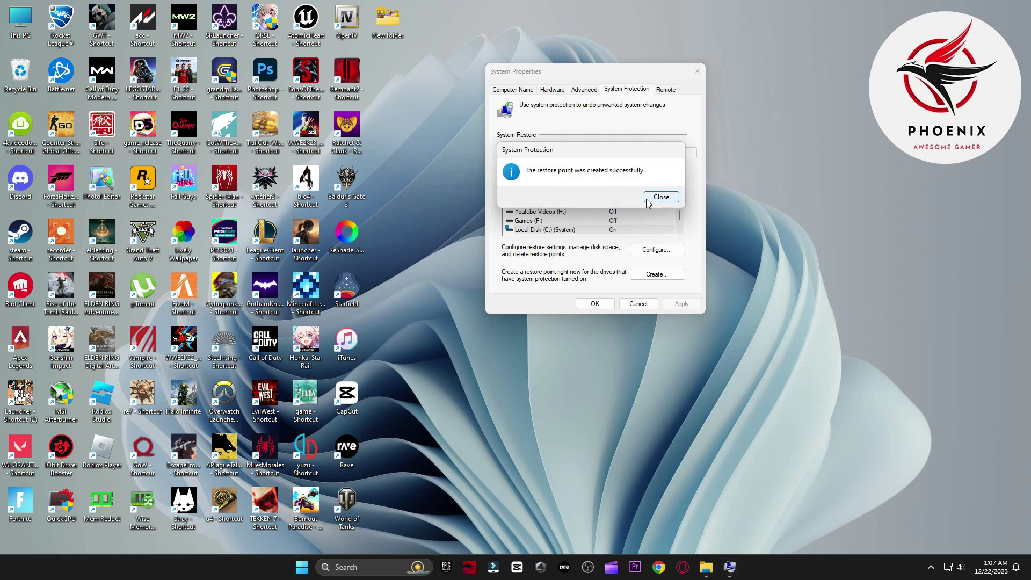
click(647, 199)
click(595, 303)
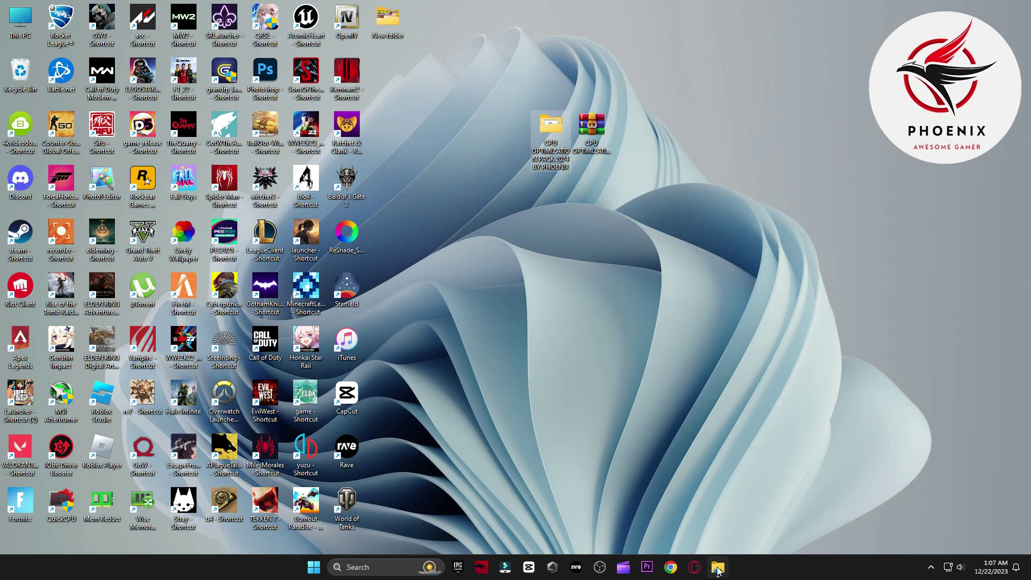
Step: Open Startup Apps from the pack's 0 Start folder and disable uTorrent from running at startup
click(717, 568)
double_click(395, 175)
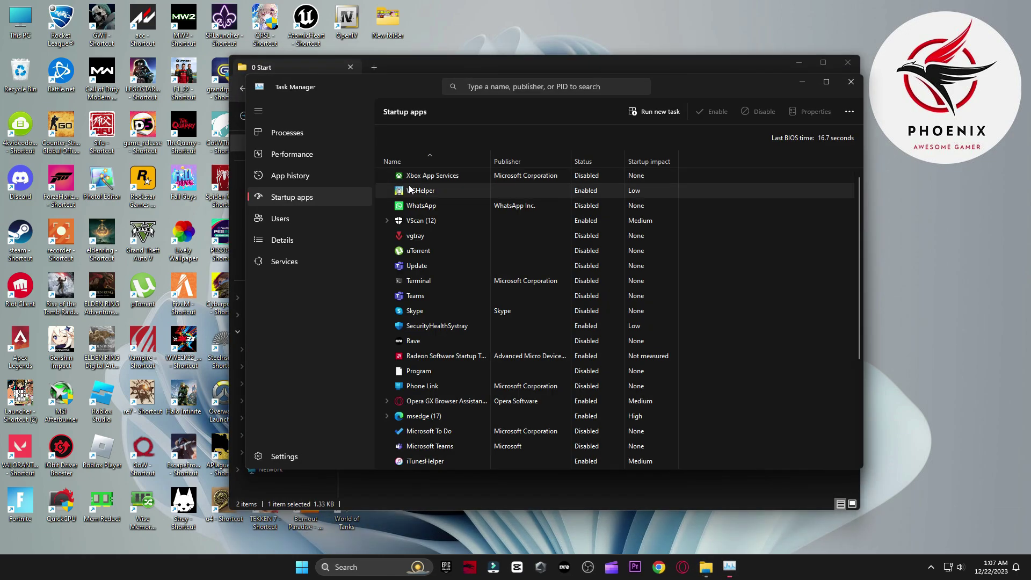
scroll(537, 274, down, 4)
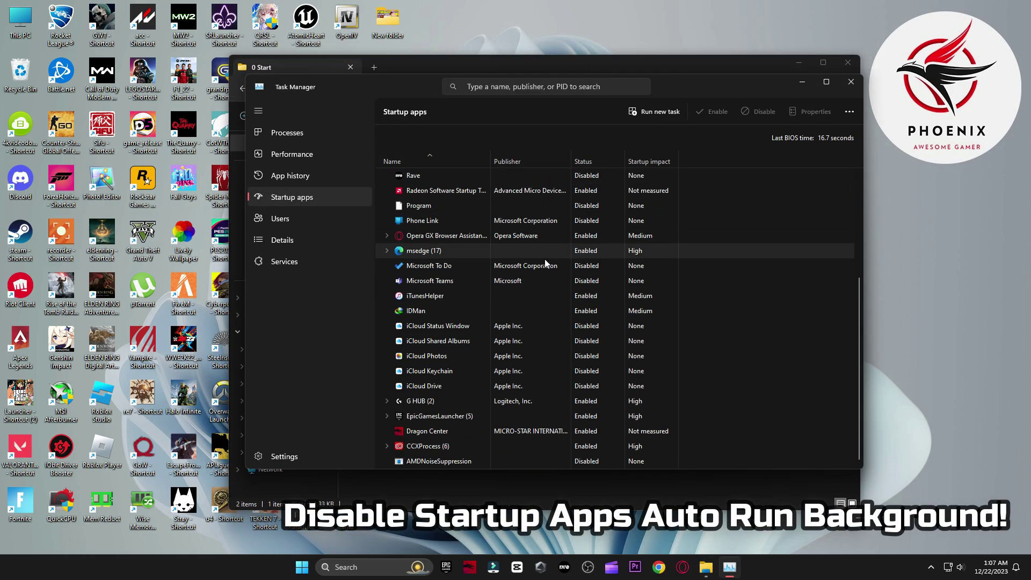
scroll(566, 275, up, 4)
click(568, 256)
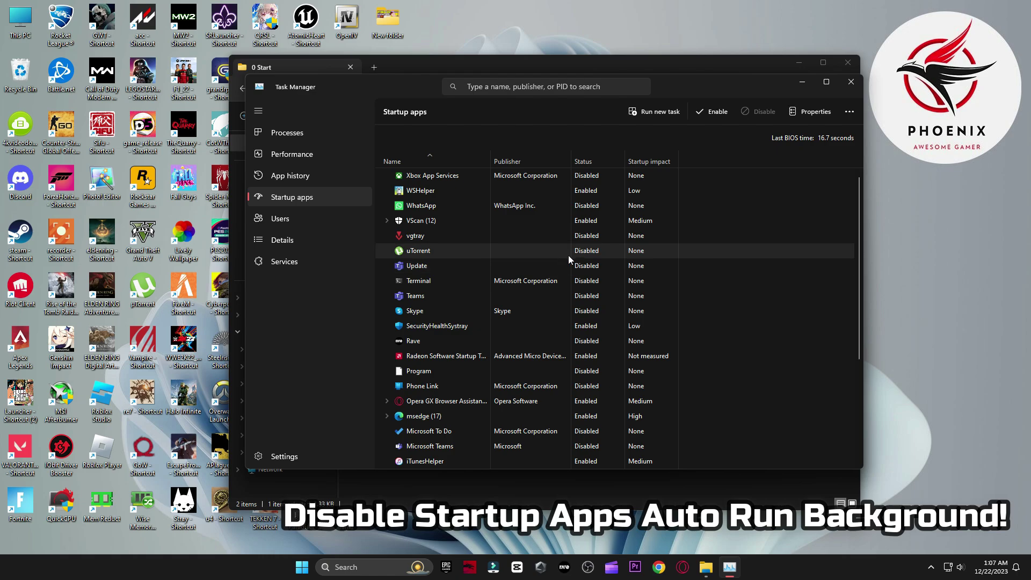
click(709, 112)
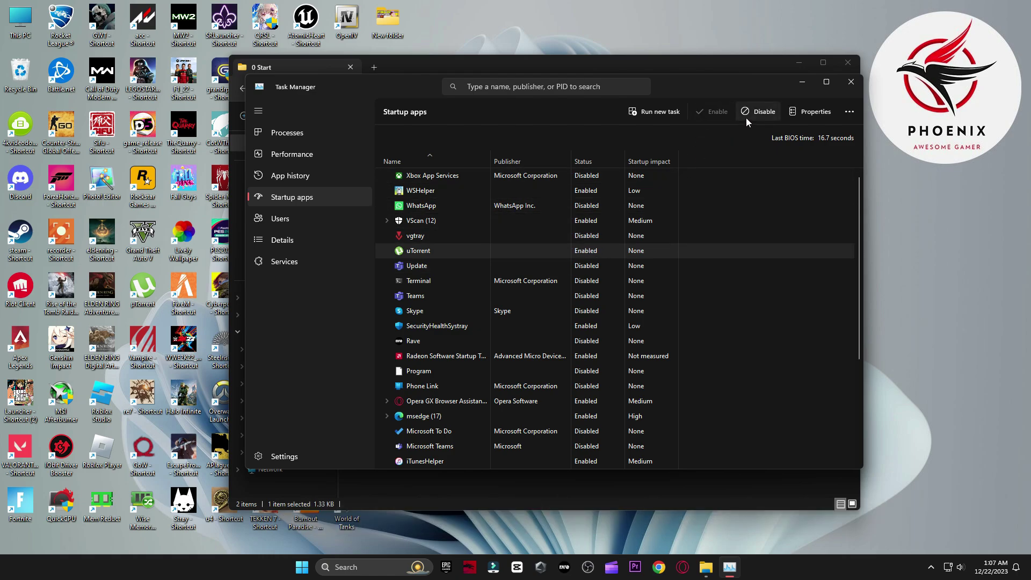
click(746, 114)
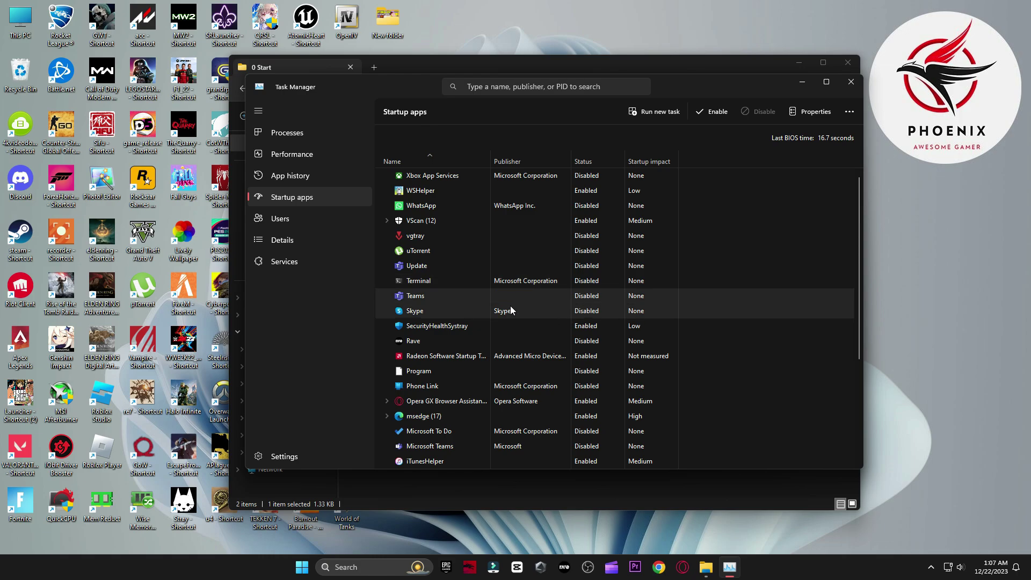
Step: Examine the status of the remaining startup apps, including Skype, the iCloud entries and AMDNoiseSuppression, and close Task Manager
click(544, 310)
scroll(537, 333, down, 3)
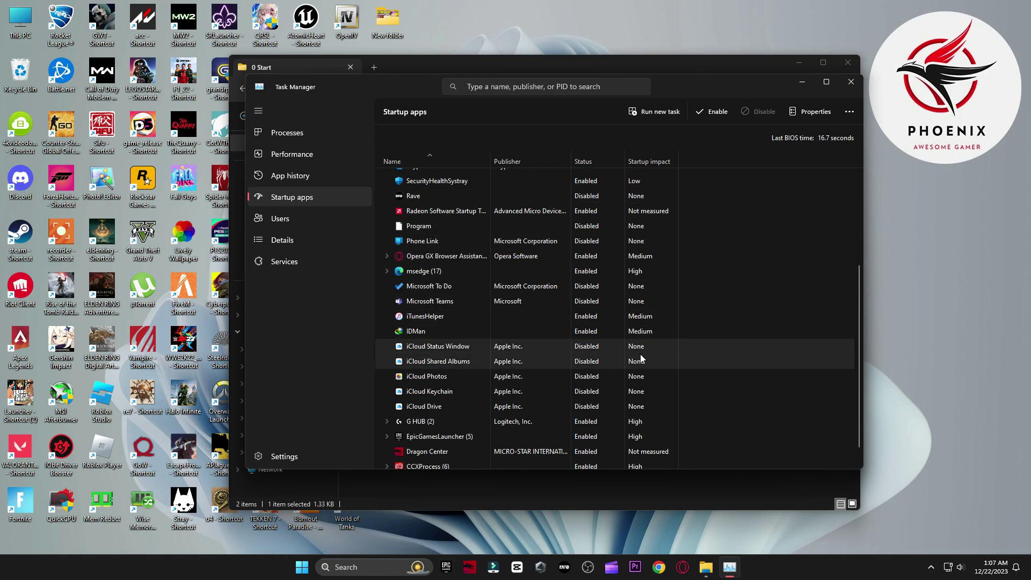
click(503, 377)
click(512, 392)
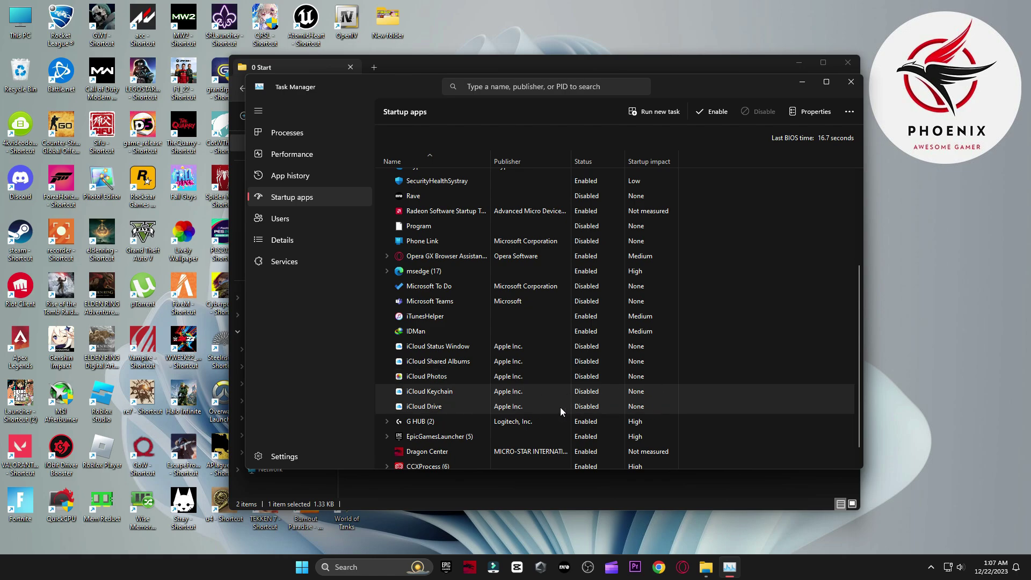
click(560, 407)
scroll(596, 371, down, 1)
click(596, 461)
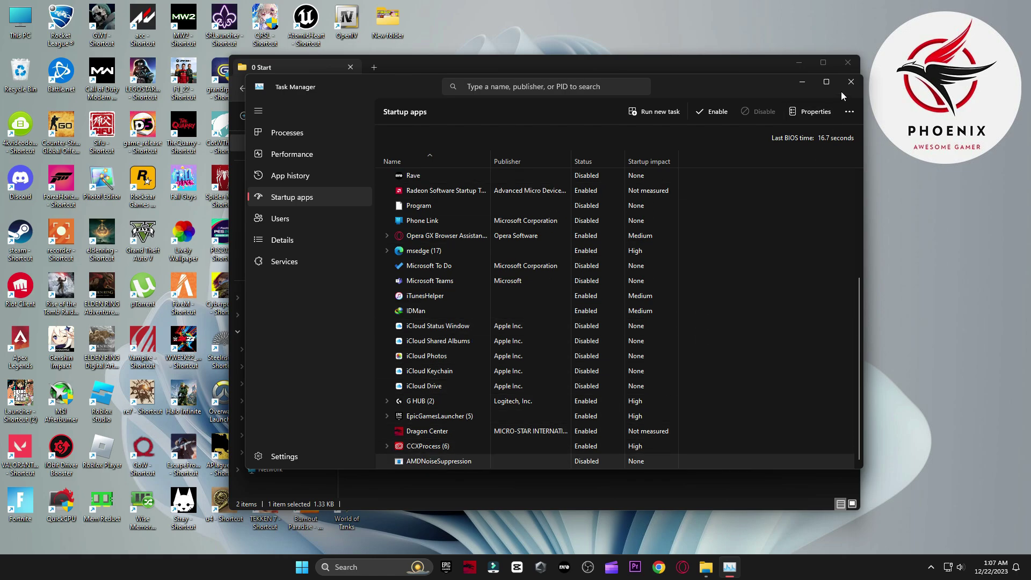
click(850, 82)
Step: Open the pack's 1 Performance Options & Windows Optimization folder
click(295, 88)
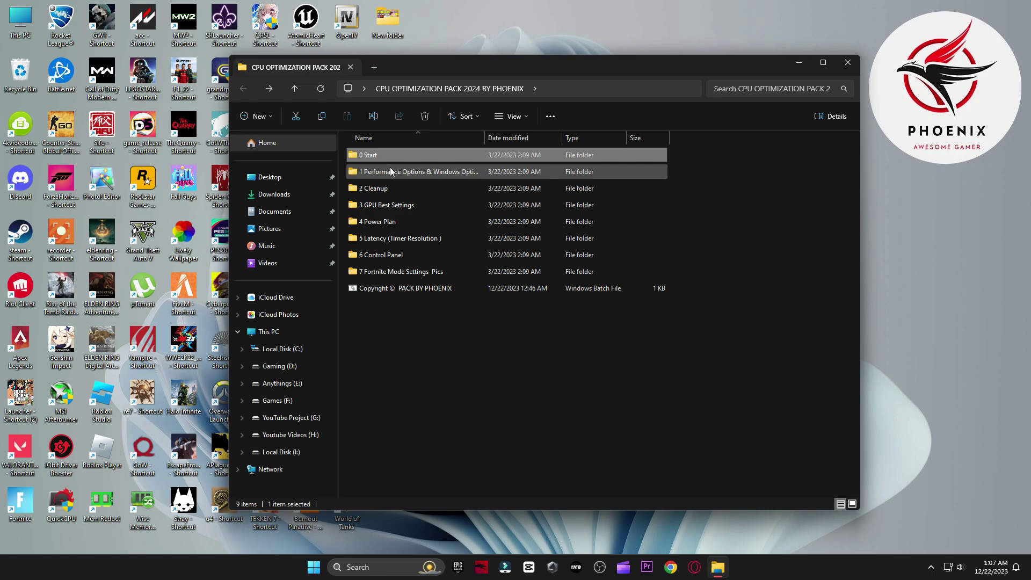
double_click(390, 171)
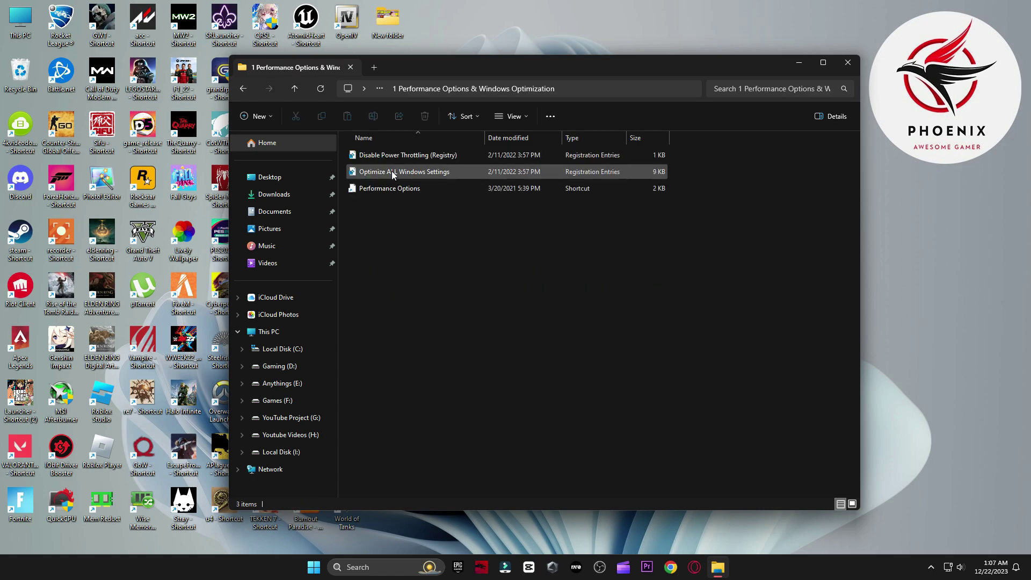
Step: Look through the System categories in Windows Settings and close it
click(315, 568)
click(541, 348)
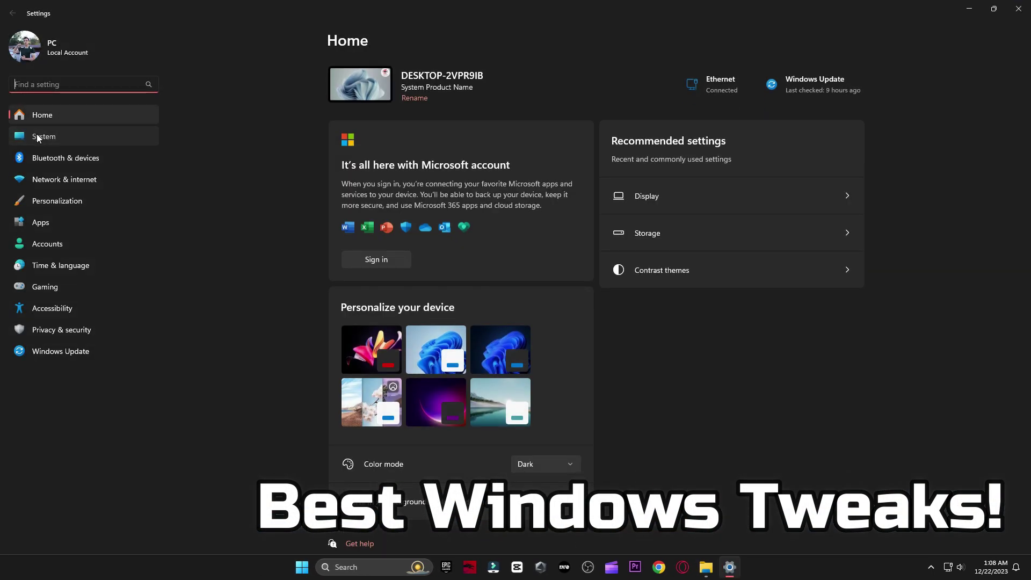
click(37, 136)
scroll(584, 189, down, 5)
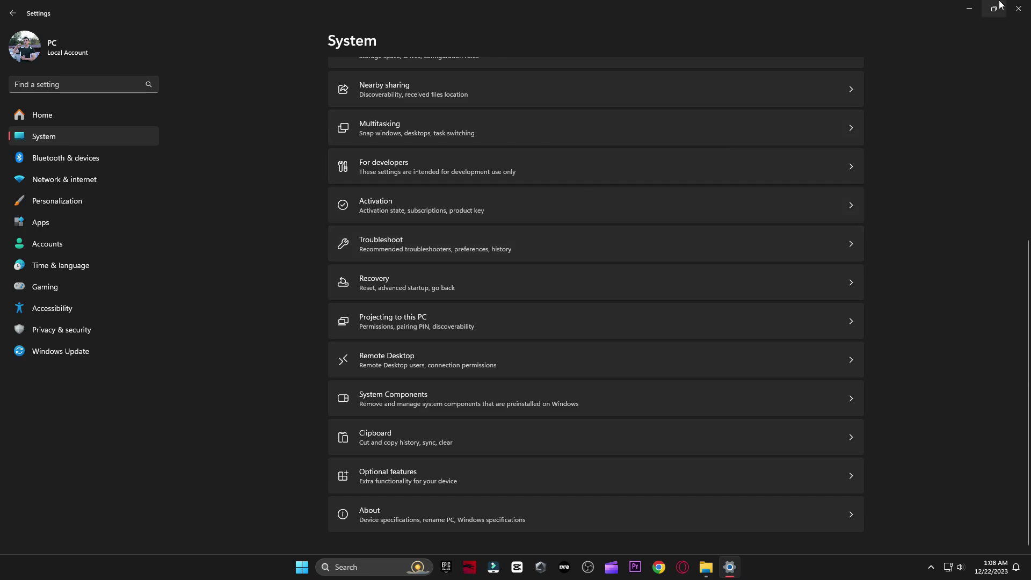
click(1018, 8)
Step: Merge the Optimize ALL Windows Settings and Disable Power Throttling (Registry) files into the Windows registry
double_click(432, 172)
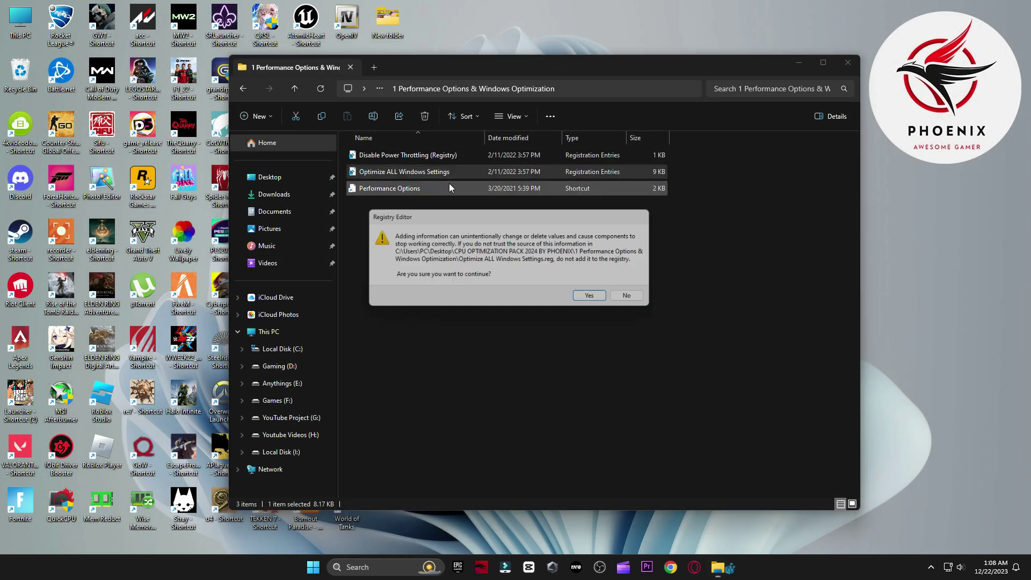
click(589, 298)
click(633, 285)
double_click(400, 155)
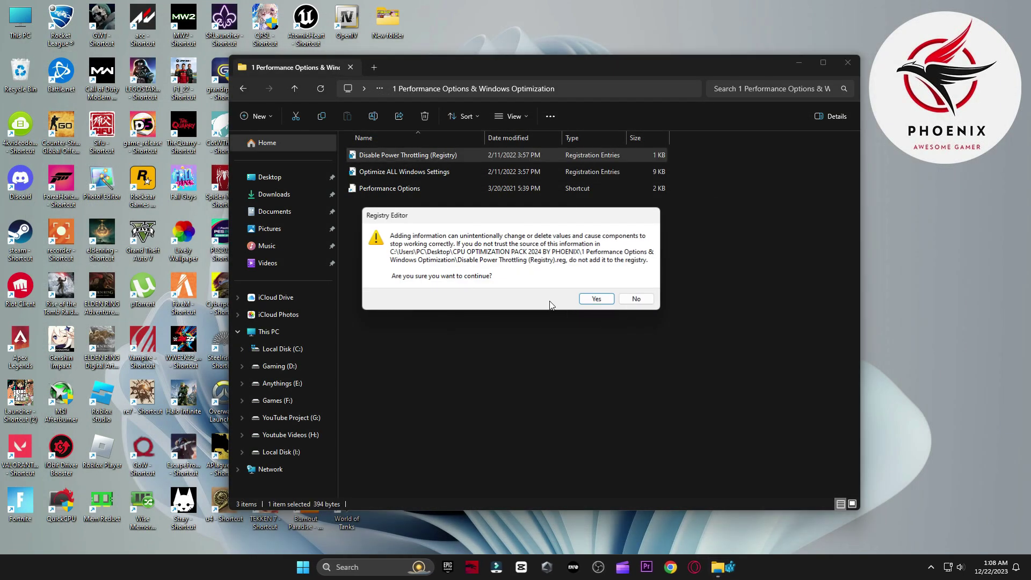
click(596, 299)
click(633, 285)
Step: Open the Performance Options shortcut and apply the visual effects choice to let Windows choose what's best for the computer
double_click(398, 188)
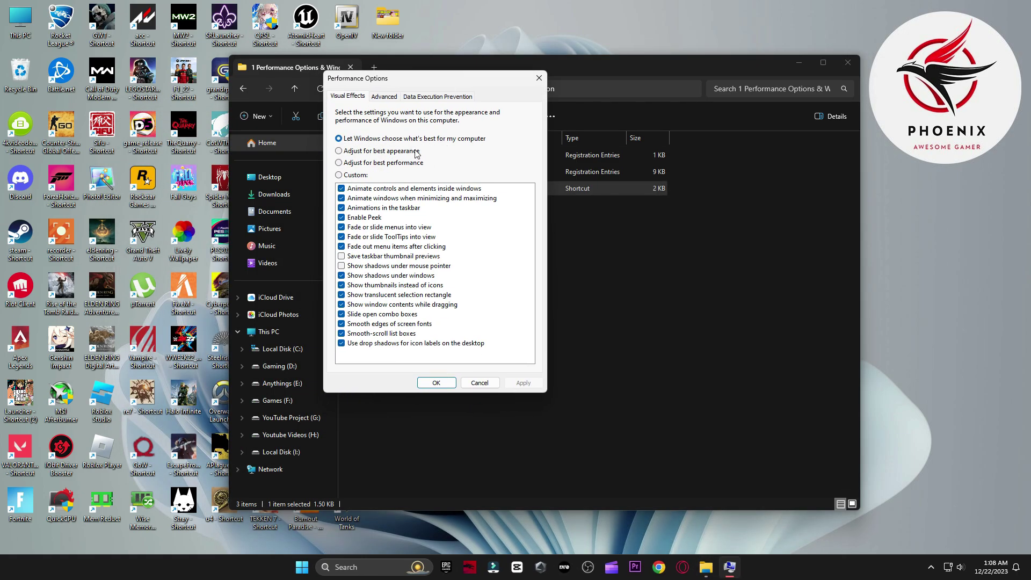
click(451, 383)
Step: Run the Delete Prefetch Files, Delete Temporary Files and Delete Windows Update Cache scripts from the pack's 2 Cleanup folder
click(247, 92)
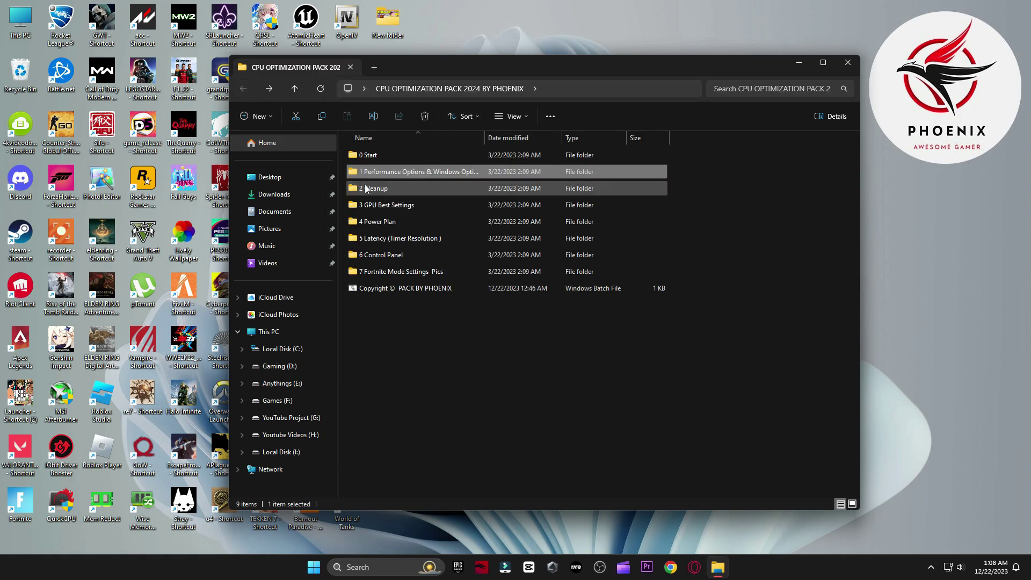
double_click(369, 186)
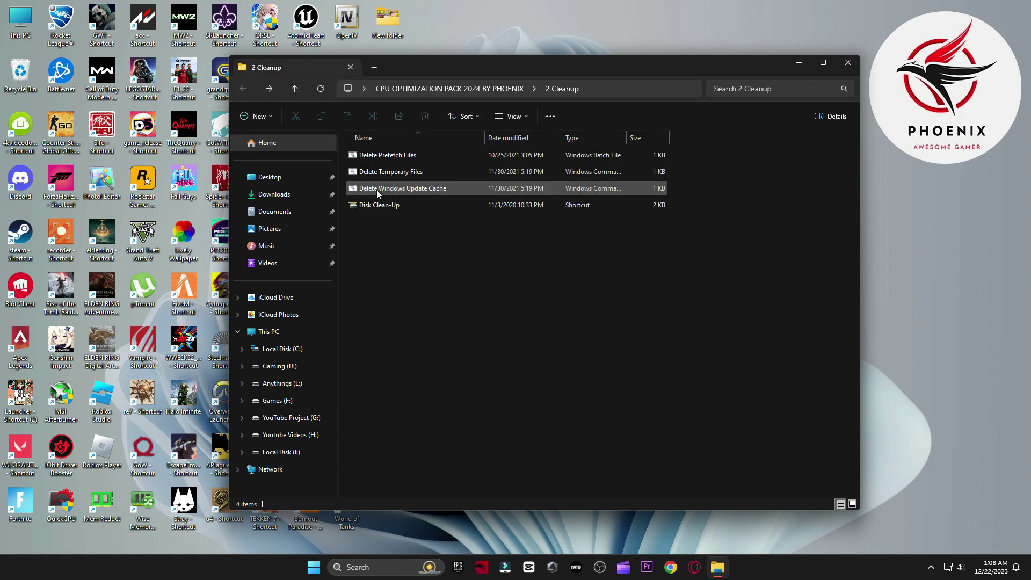
double_click(383, 155)
double_click(398, 172)
key(Return)
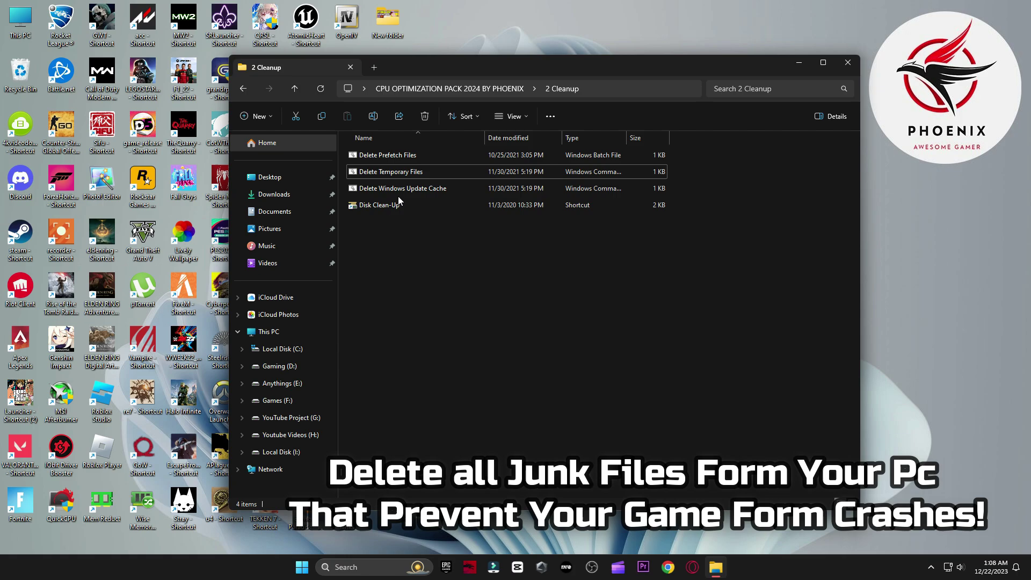
double_click(403, 189)
key(Return)
Step: Run Disk Clean-Up on drive C:, also selecting DirectX Shader Cache, Delivery Optimization Files and Recycle Bin for deletion
double_click(391, 206)
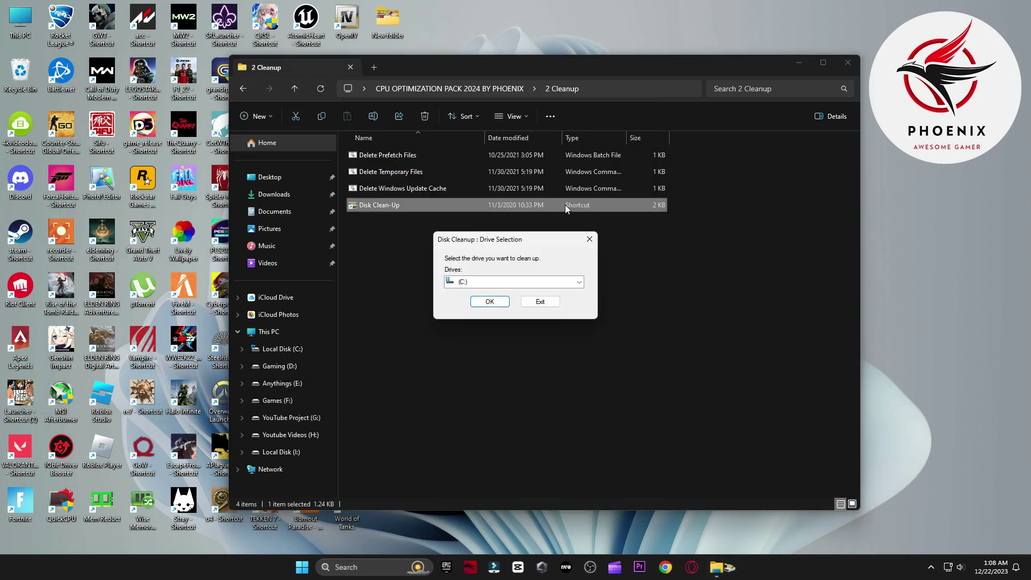
click(848, 62)
click(489, 298)
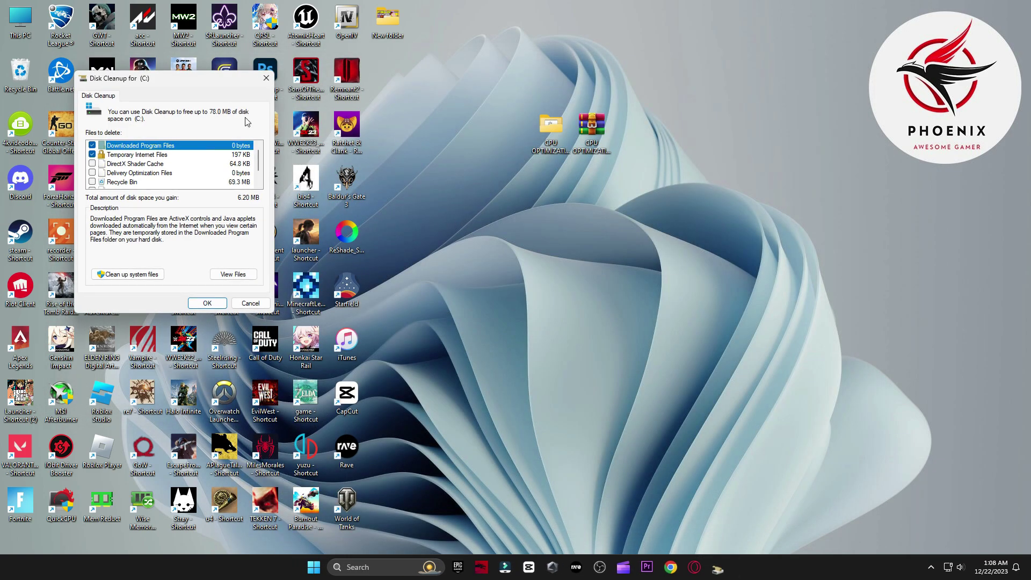
drag(211, 77, 598, 64)
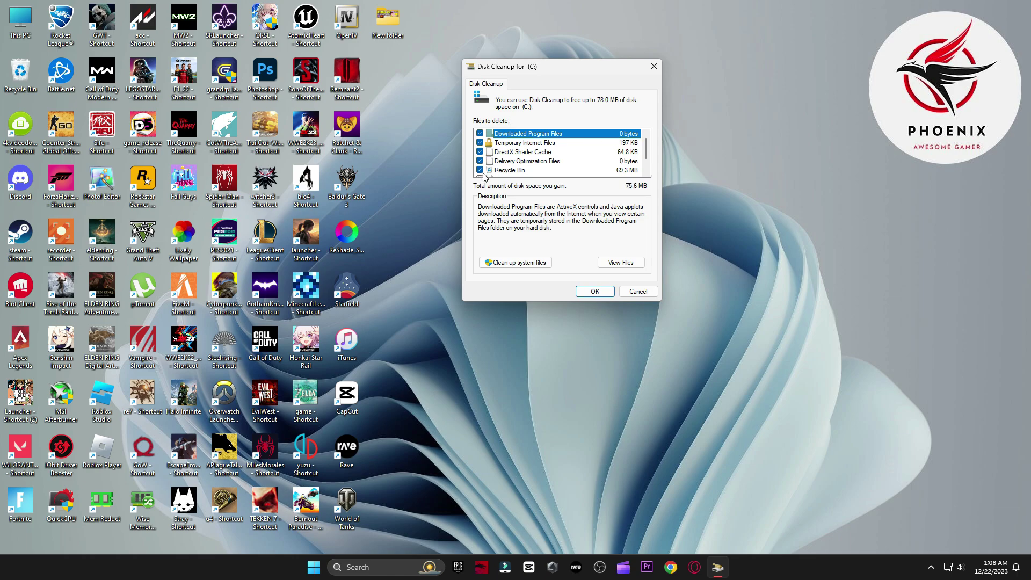
scroll(485, 171, down, 1)
click(595, 291)
click(531, 288)
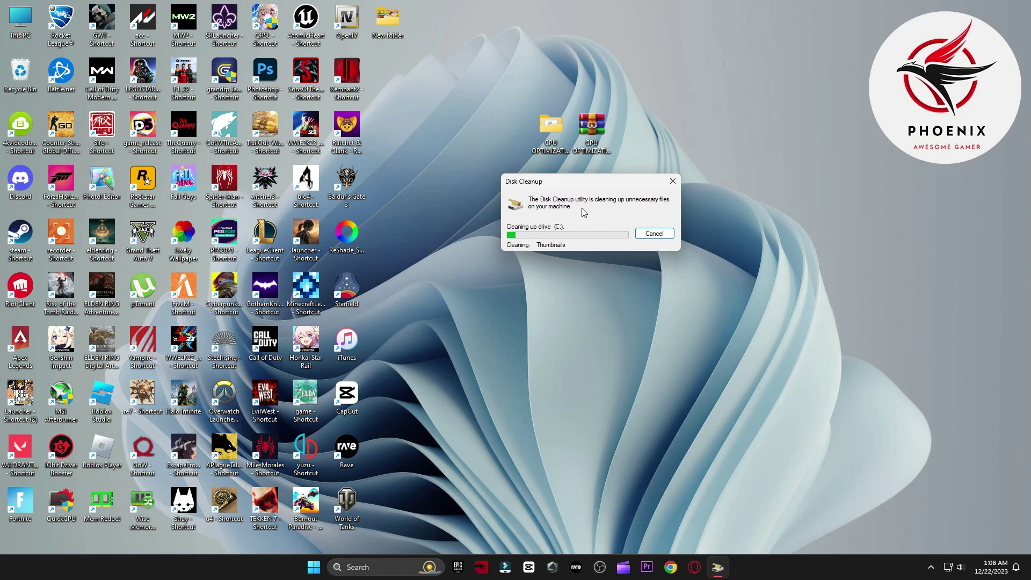
Step: Open the pack's 3 GPU Best Settings folder and look through the recommended-settings images in its AMD folder
double_click(553, 156)
double_click(426, 208)
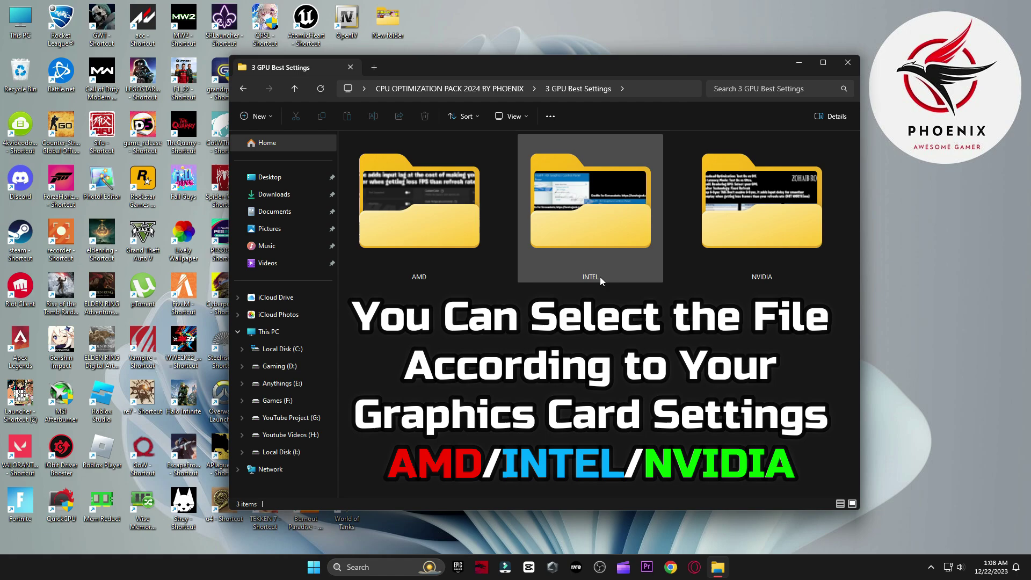
double_click(430, 227)
double_click(395, 193)
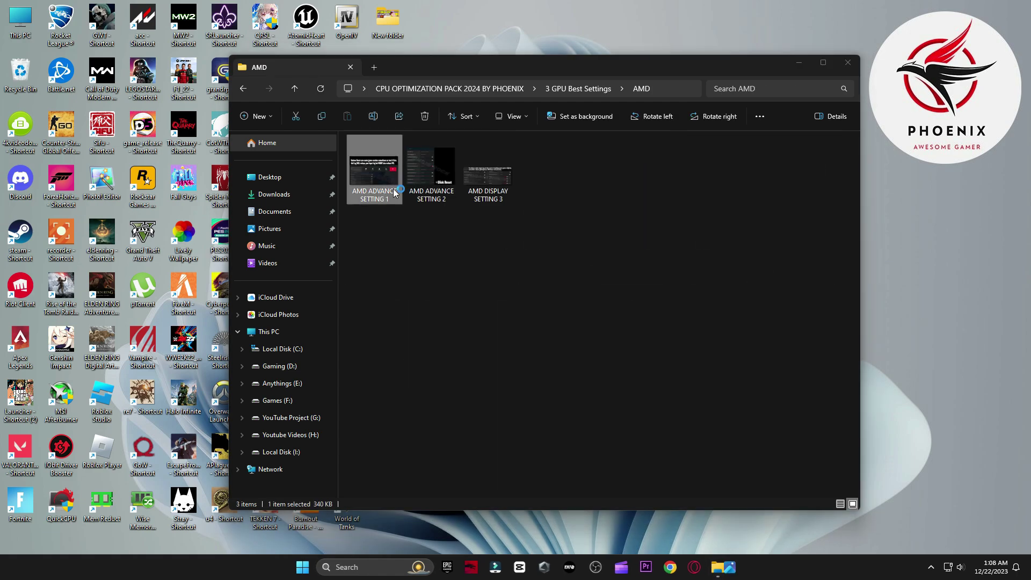
key(Right)
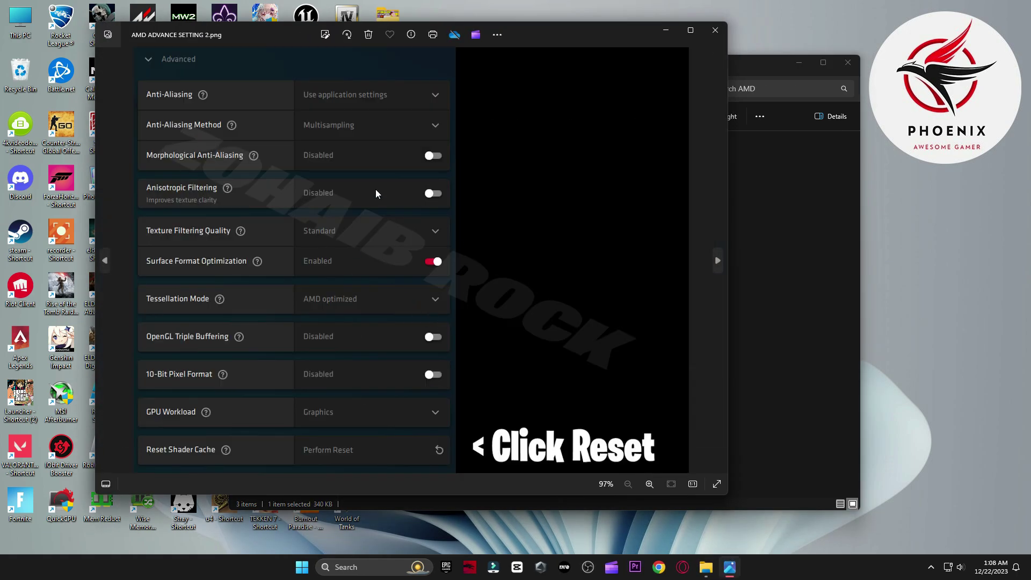
key(Right)
click(714, 31)
key(alt+Left)
Step: Look through the Intel graphics settings images in the INTEL folder, and return to 3 GPU Best Settings
double_click(596, 203)
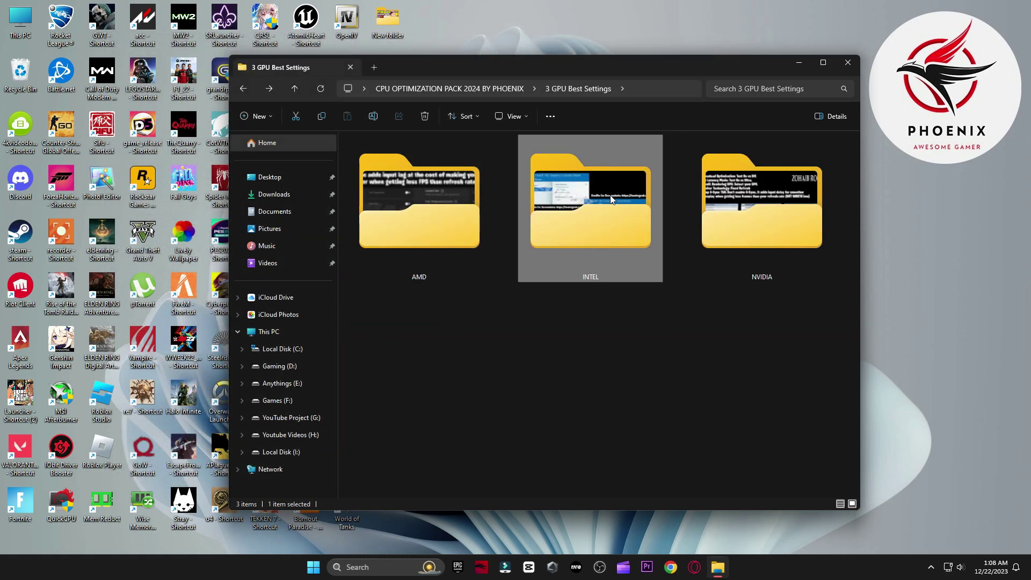
double_click(376, 204)
double_click(376, 204)
key(Right)
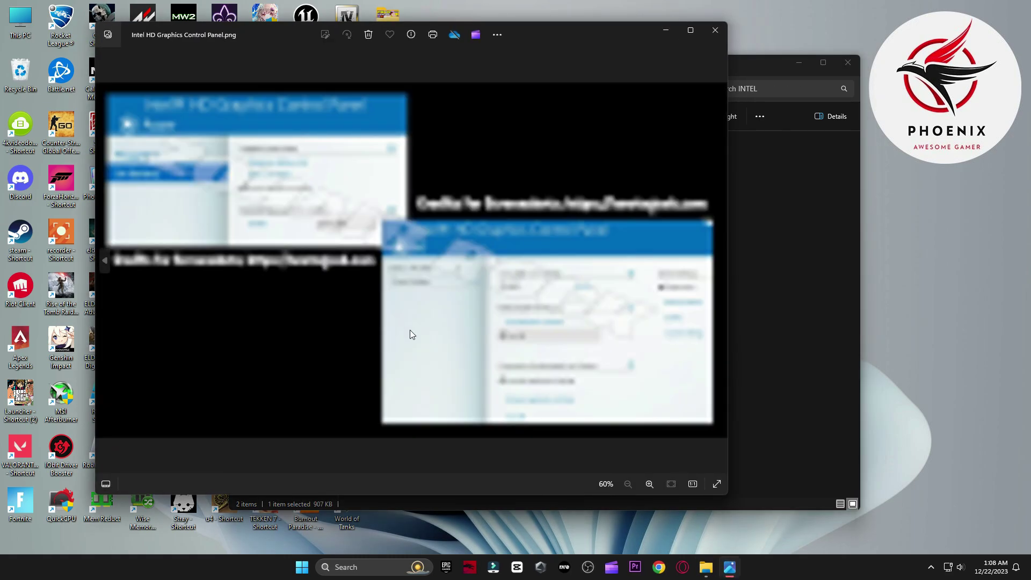
click(705, 30)
key(alt+Up)
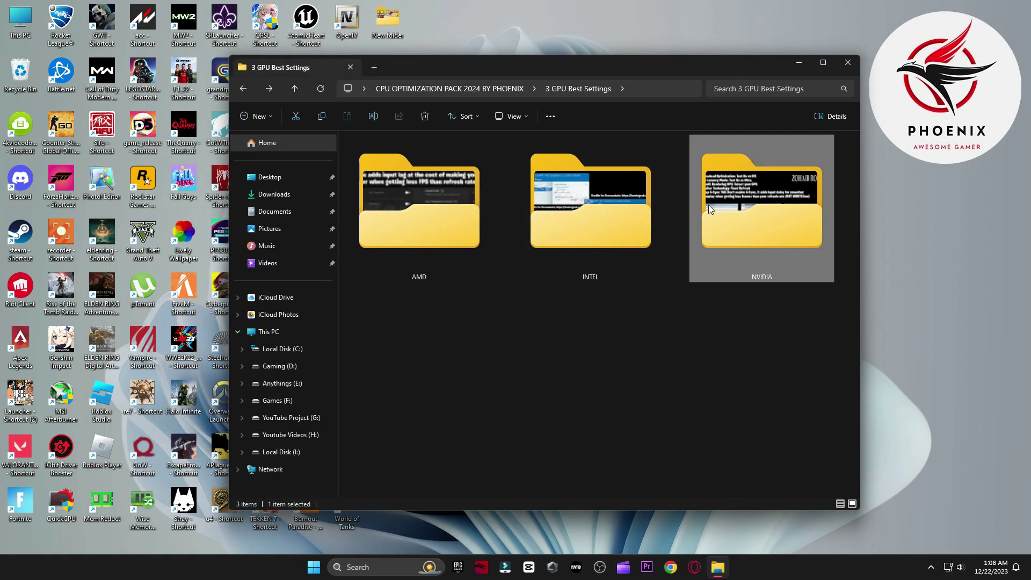
Step: View the NVIDIA Settings (Manage 3D Settings) image in the NVIDIA folder
double_click(707, 205)
click(368, 181)
double_click(369, 181)
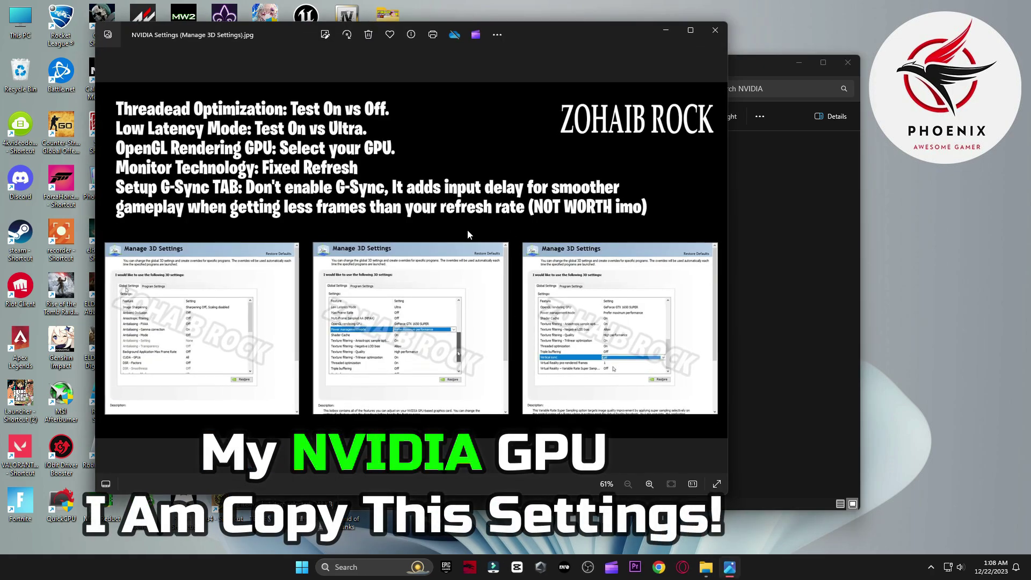
Step: Switch to NVIDIA Control Panel from the desktop, closing the reference image and its folder window
right_click(913, 198)
click(916, 356)
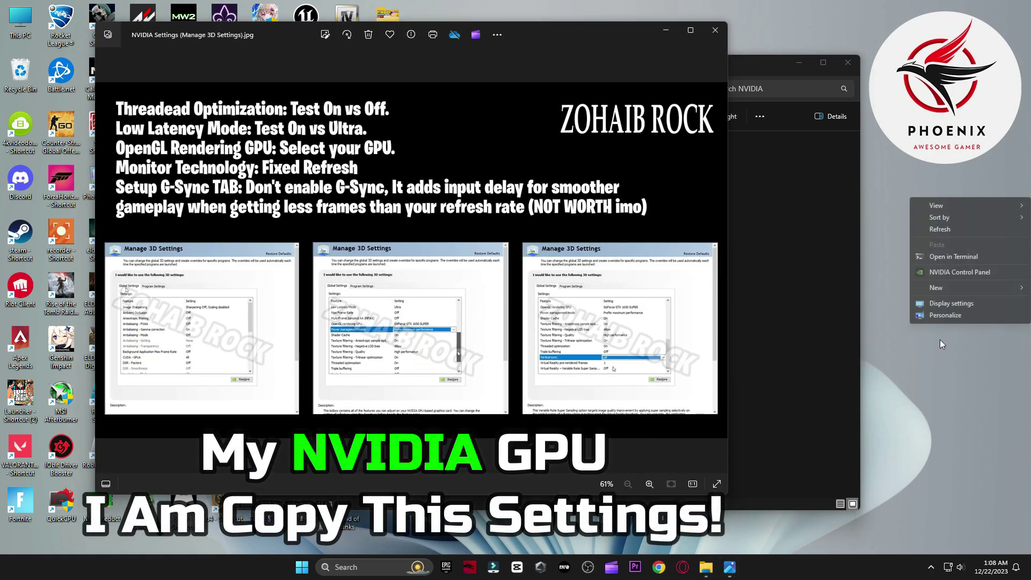
click(952, 270)
click(848, 62)
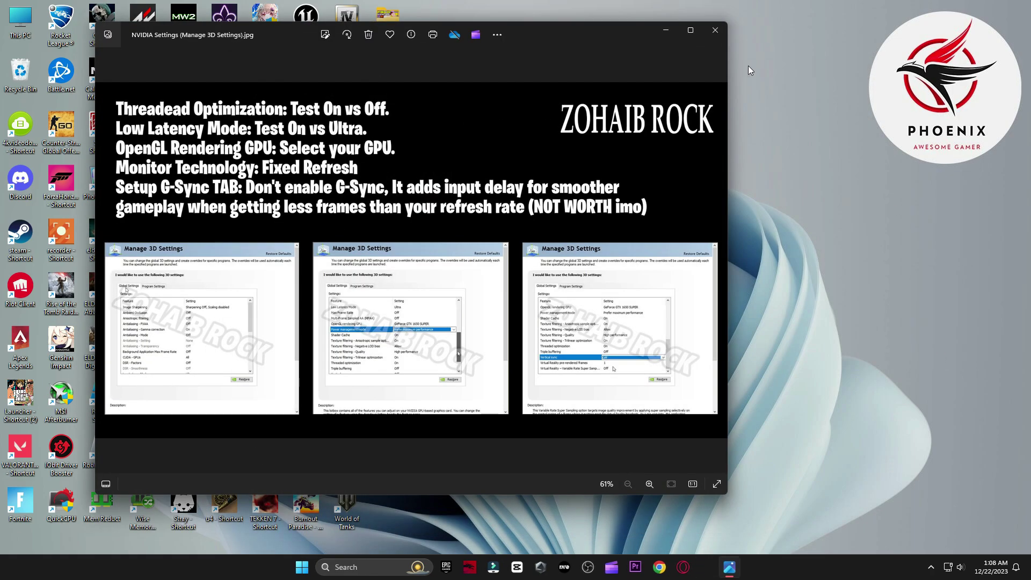
click(715, 30)
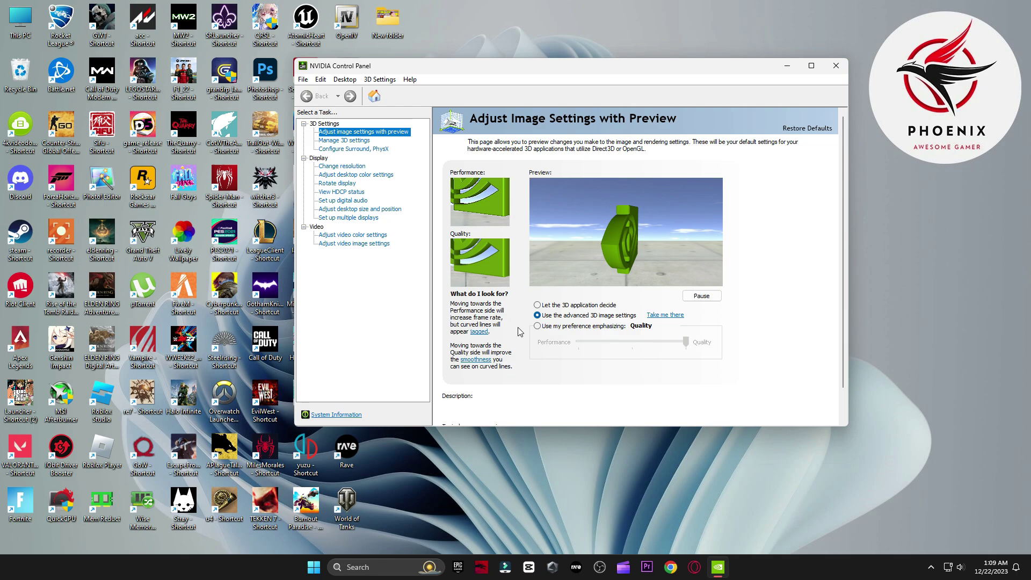
Step: Review the whole list of global options on the Manage 3D Settings page
click(364, 141)
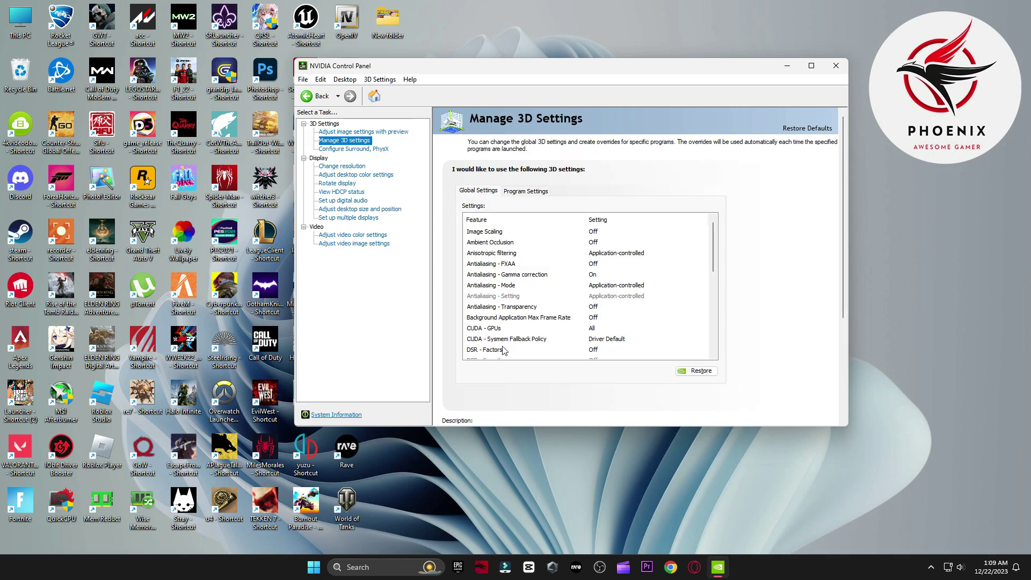
scroll(612, 286, down, 3)
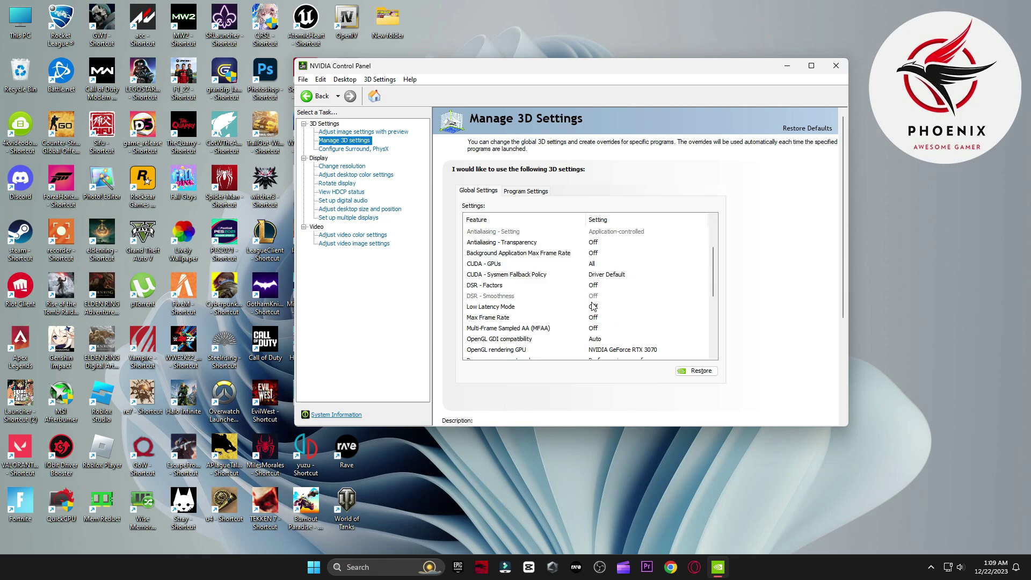
scroll(630, 300, down, 1)
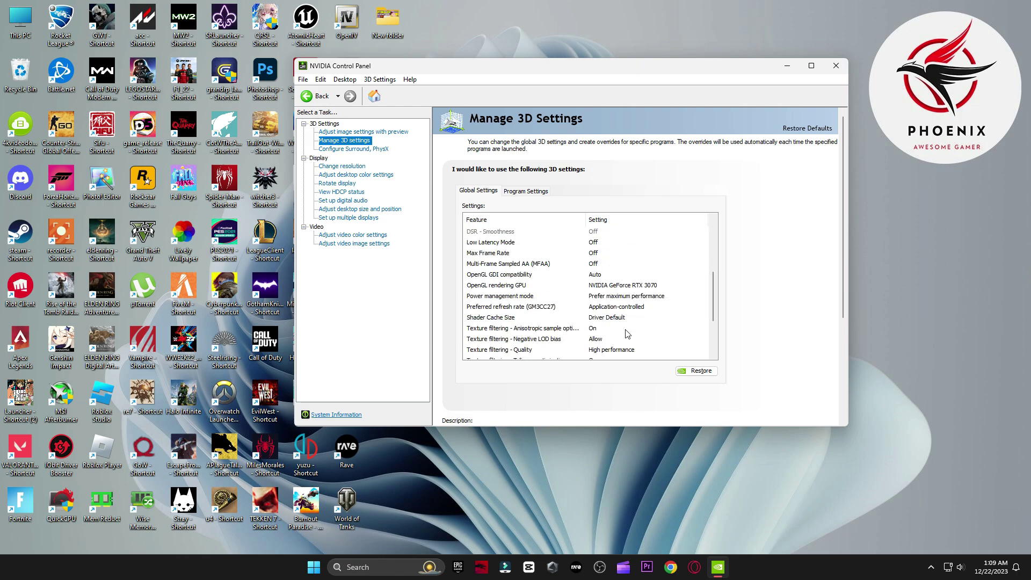
scroll(569, 291, down, 3)
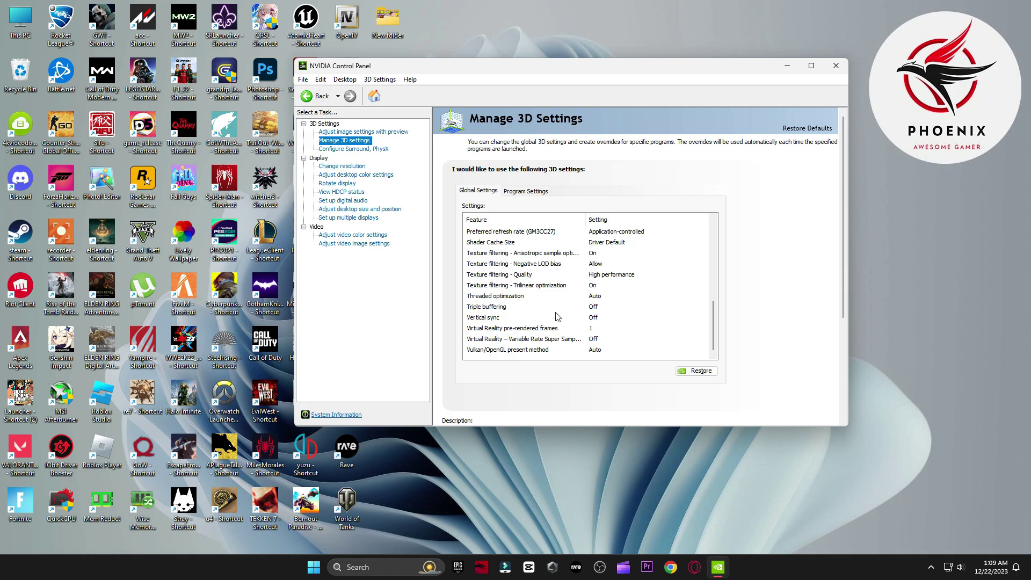
Step: Set the PhysX processor to NVIDIA GeForce RTX 3070
click(370, 149)
click(667, 211)
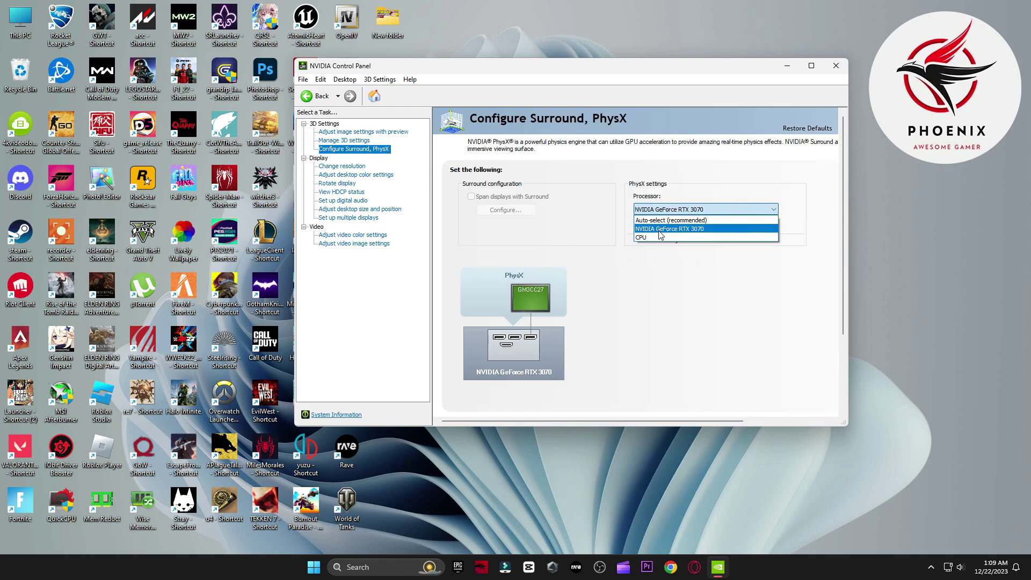
click(661, 230)
Step: Set the display's refresh rate to 165Hz on the Change Resolution page, and apply and keep the change
click(342, 167)
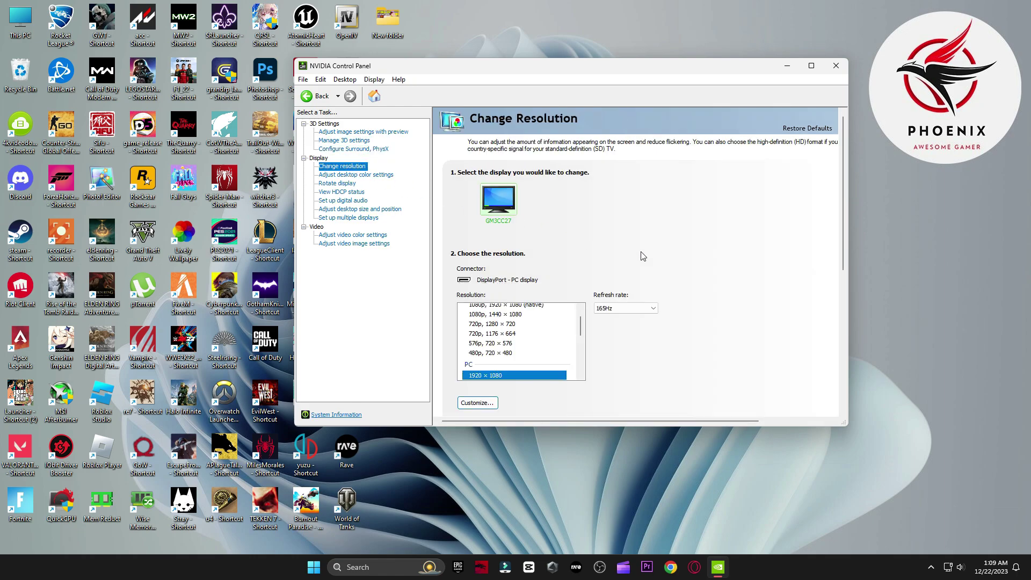
drag(843, 236, 844, 300)
scroll(490, 211, down, 2)
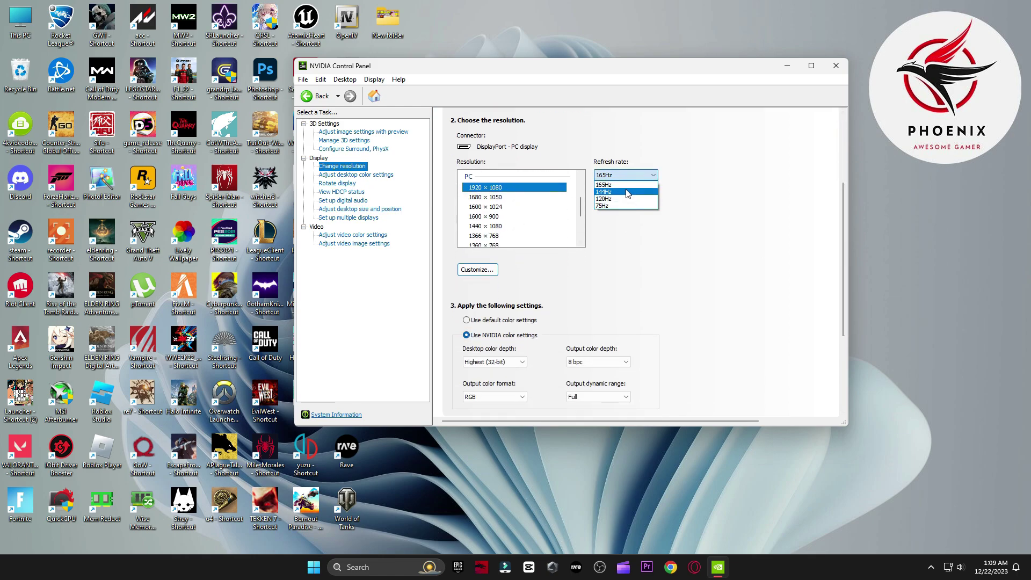
click(627, 185)
drag(842, 228, 841, 280)
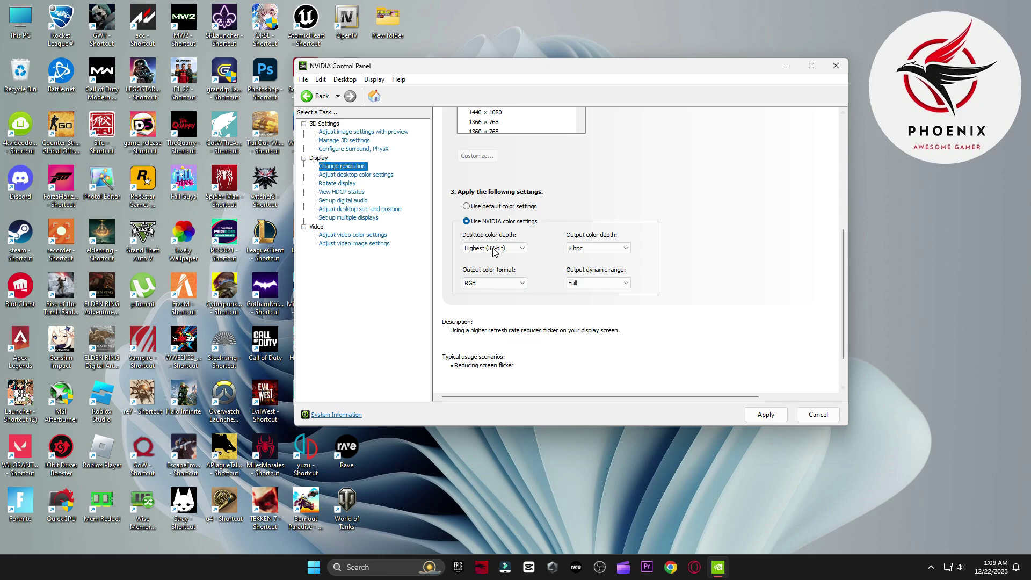
click(768, 412)
click(613, 265)
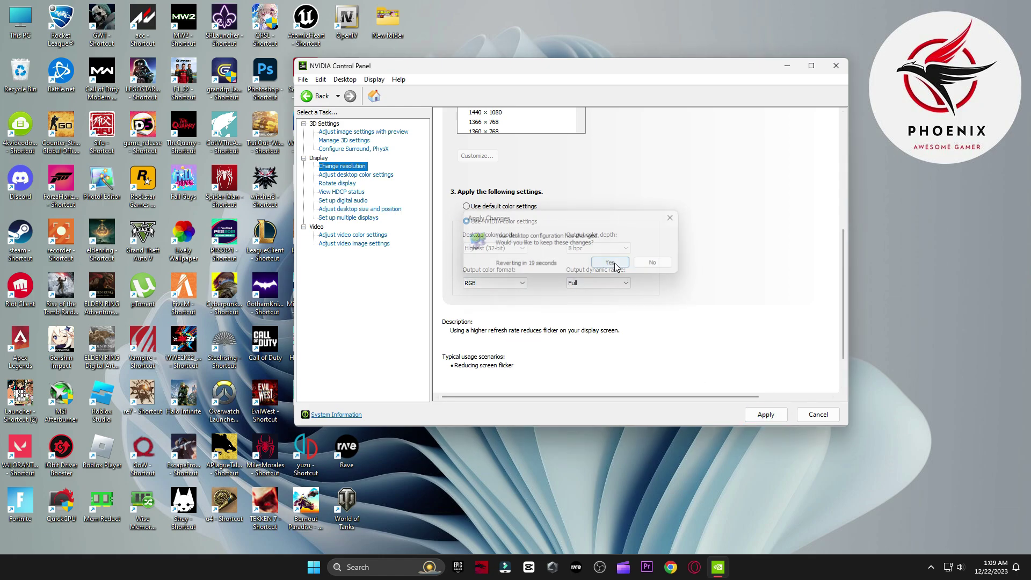
Step: Review the remaining display pages, from desktop color to multiple displays, and the video image settings, and close NVIDIA Control Panel
click(370, 175)
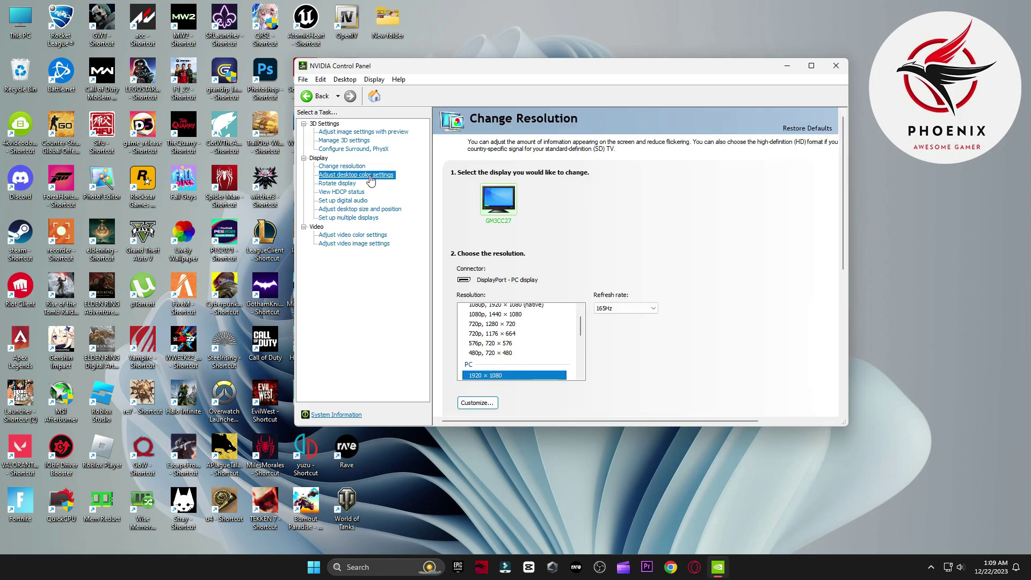
scroll(841, 277, down, 2)
drag(841, 276, 839, 297)
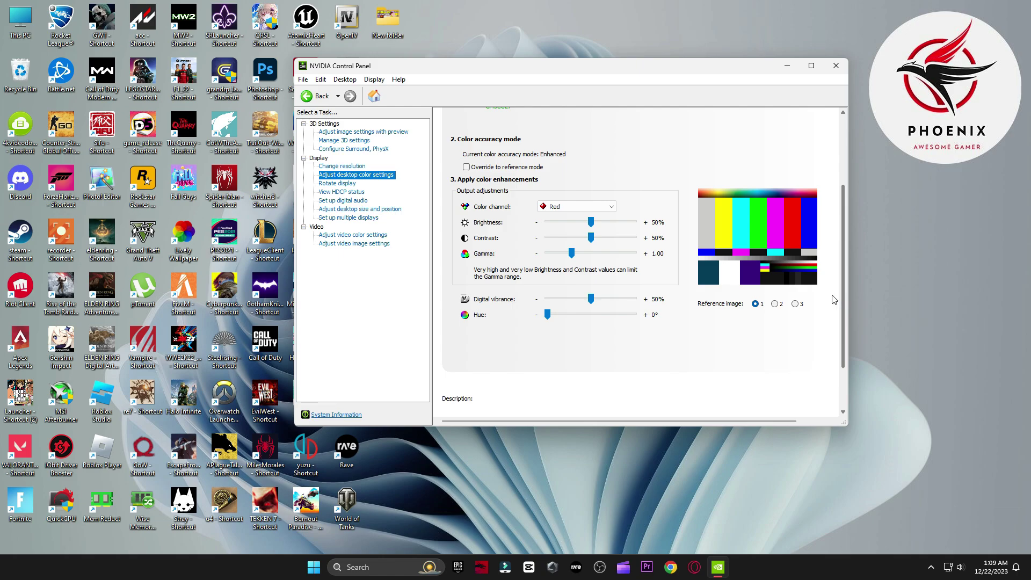
click(344, 183)
click(345, 192)
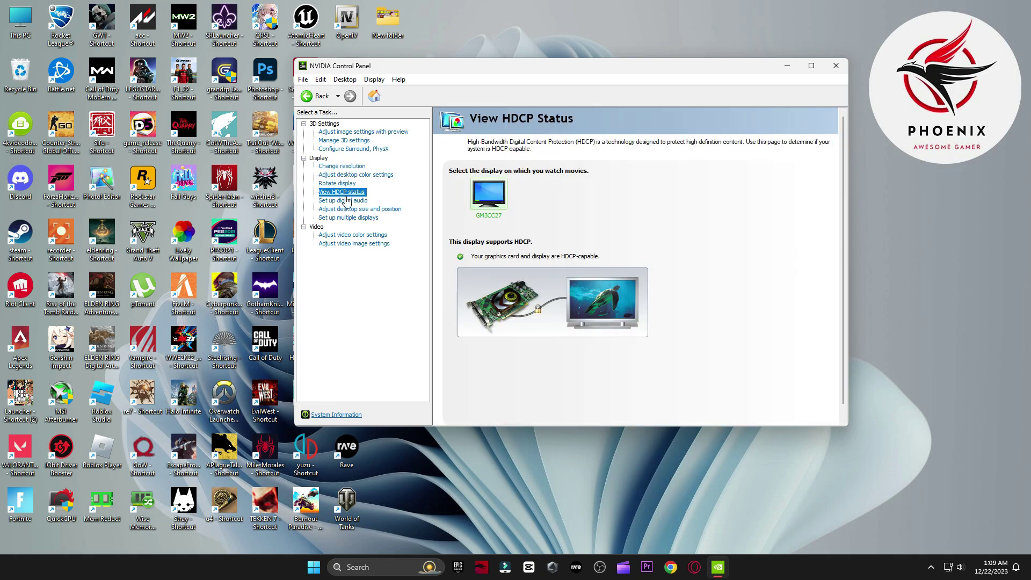
click(346, 201)
click(370, 209)
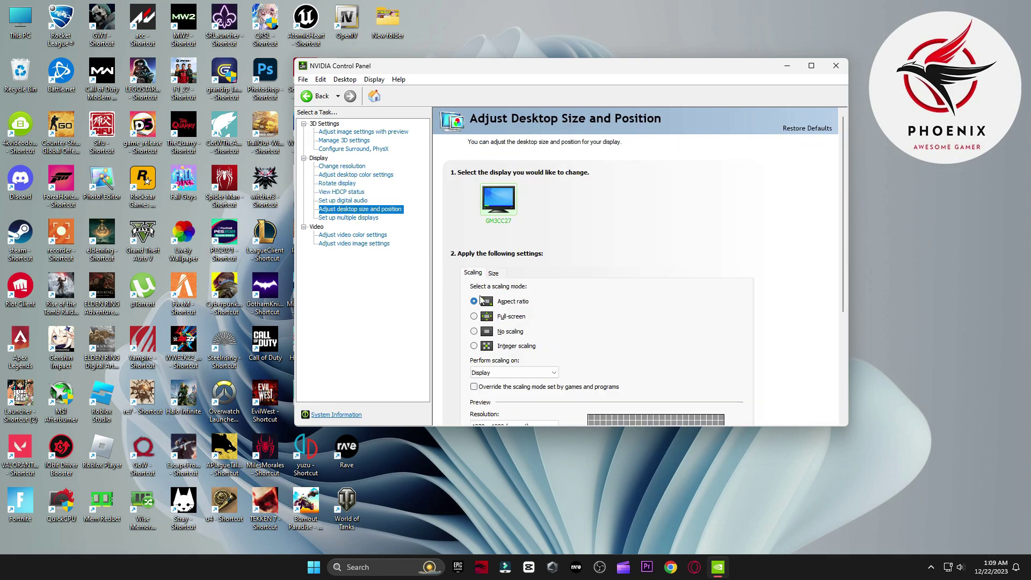
scroll(843, 253, down, 3)
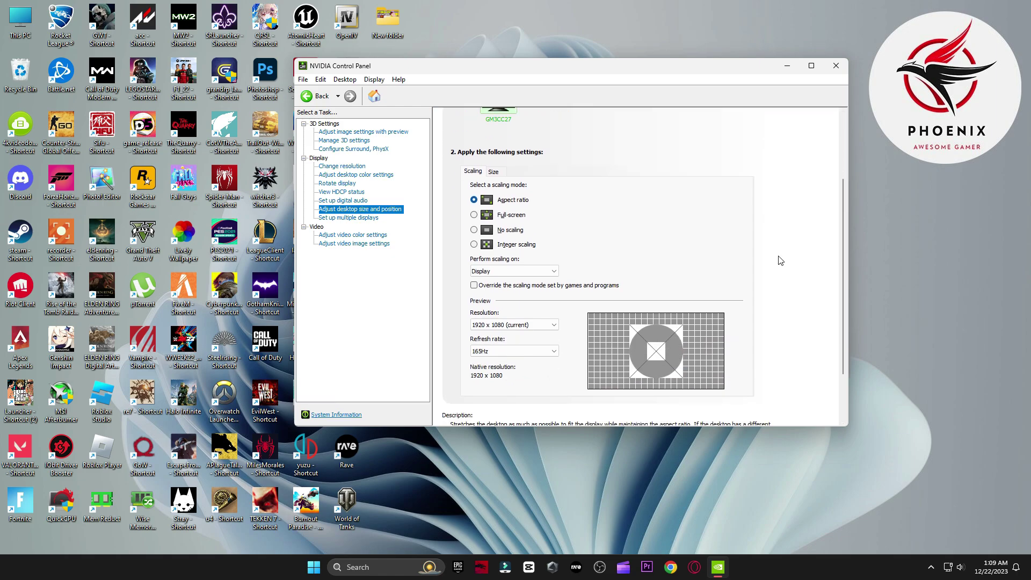
click(360, 218)
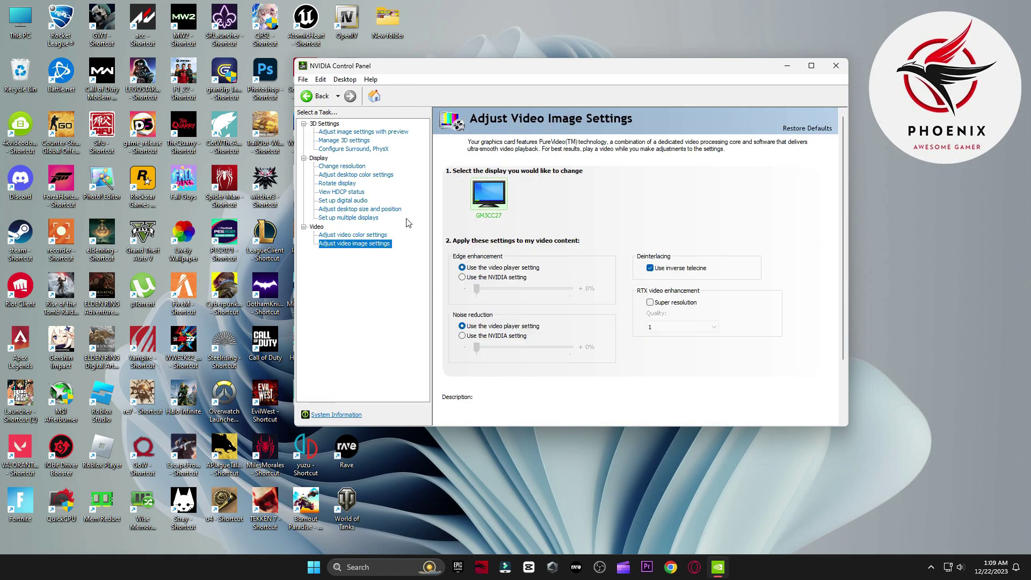
click(378, 133)
click(841, 70)
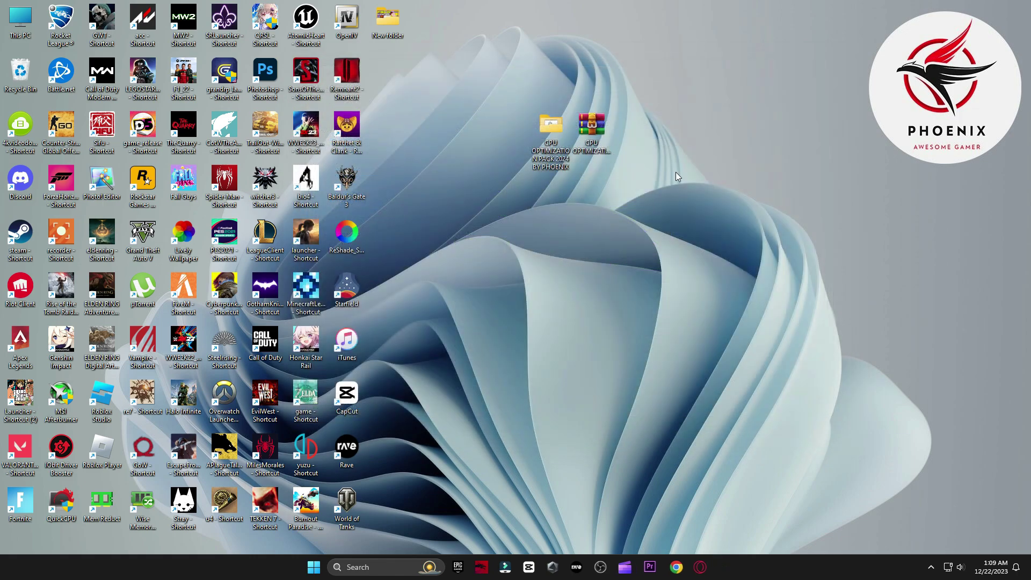
Step: Open GeForce Experience through Windows search, check the installed Game Ready driver on the drivers page, and close the program
click(378, 568)
text(file Explorer)
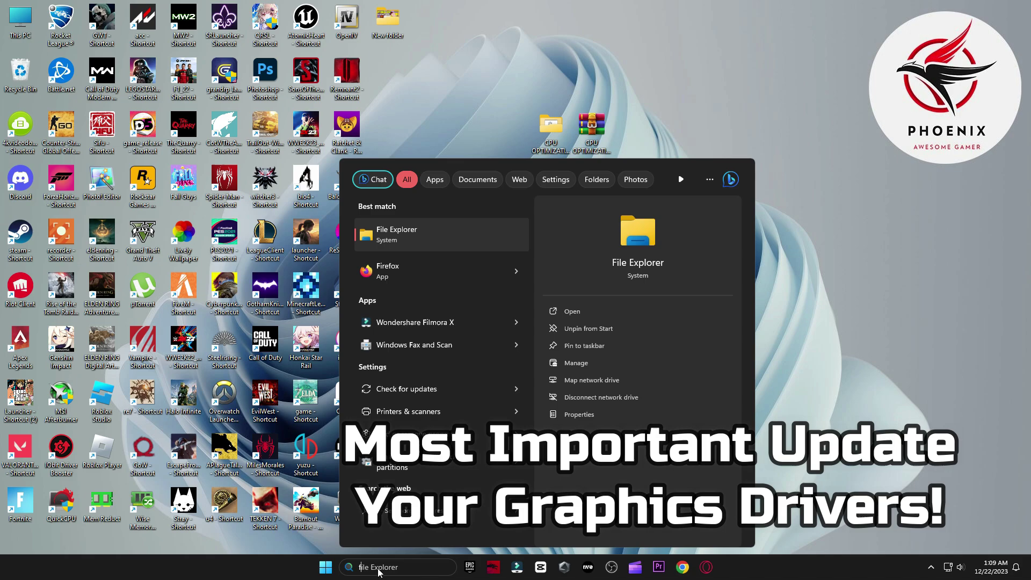
text(ge)
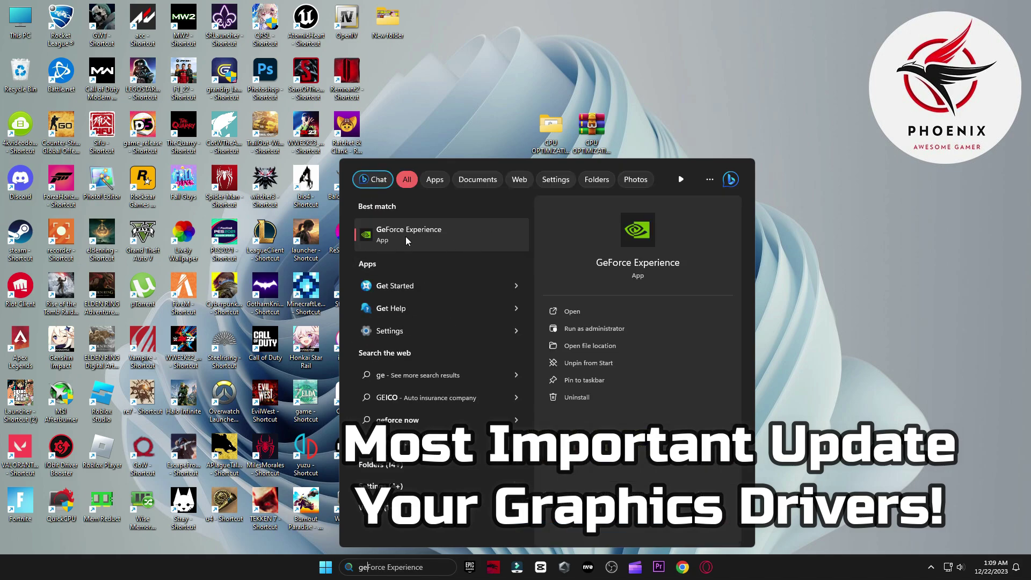
click(405, 236)
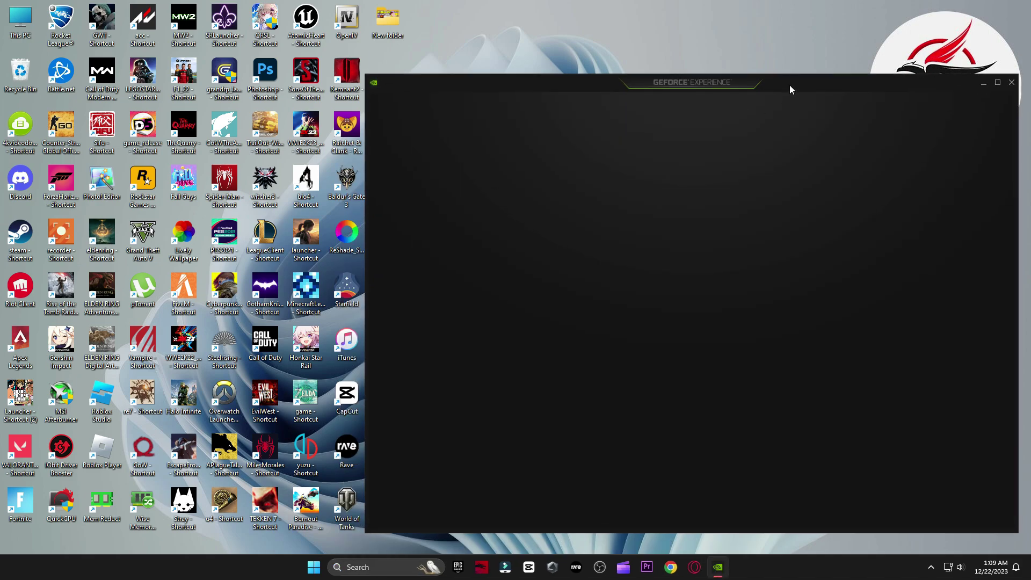
drag(789, 85, 633, 55)
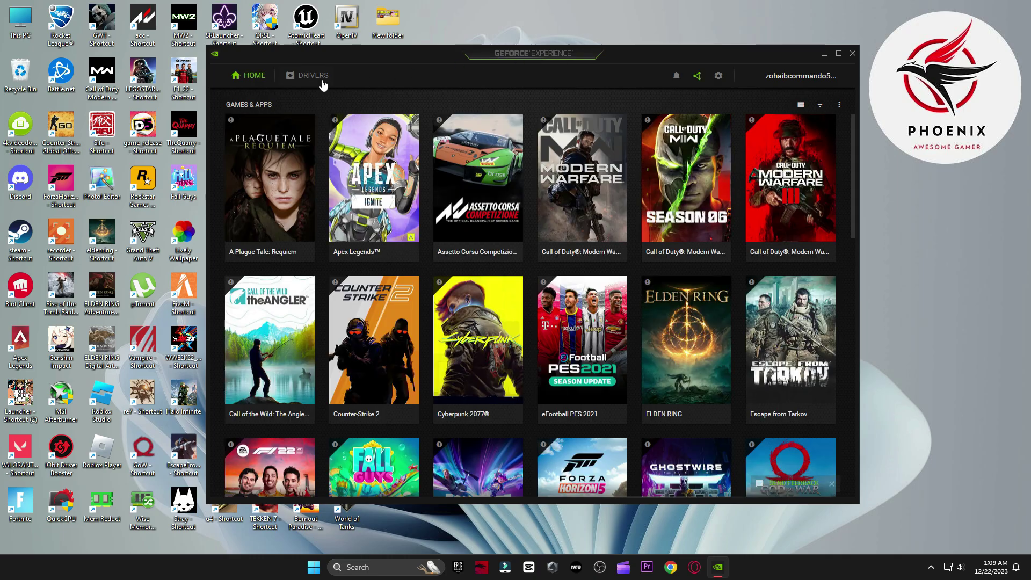
click(310, 76)
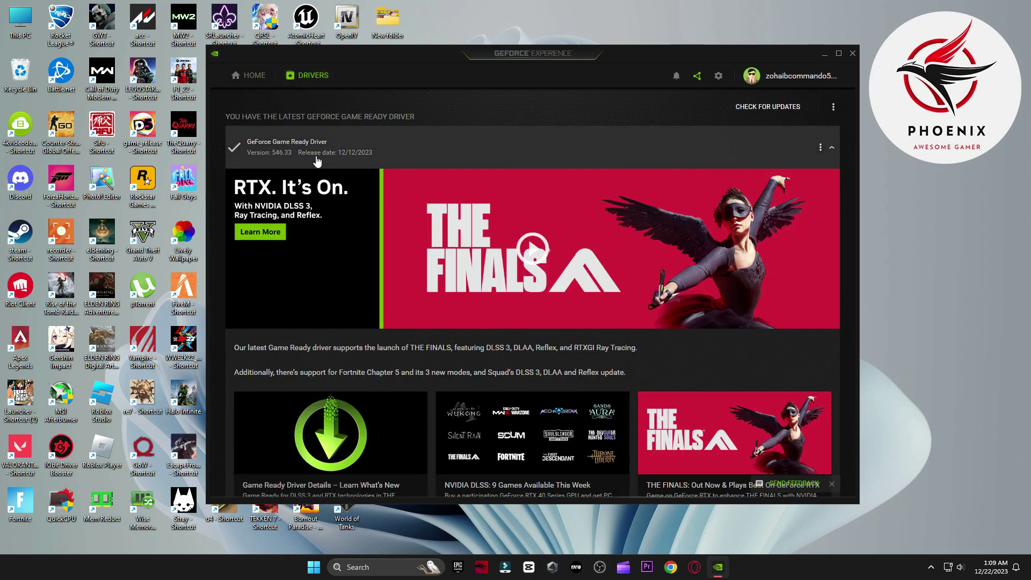
click(853, 54)
Step: Open the 64bit folder under 4 Power Plan and Quick-CPU in the pack, launch the installed Quick CPU from the desktop, and close the folder
double_click(550, 128)
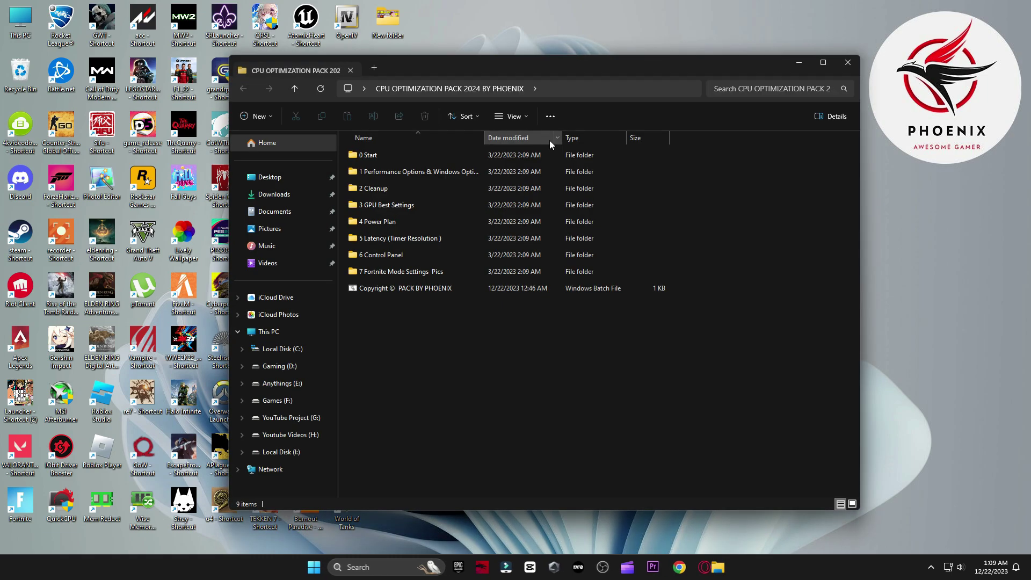
double_click(397, 219)
double_click(382, 156)
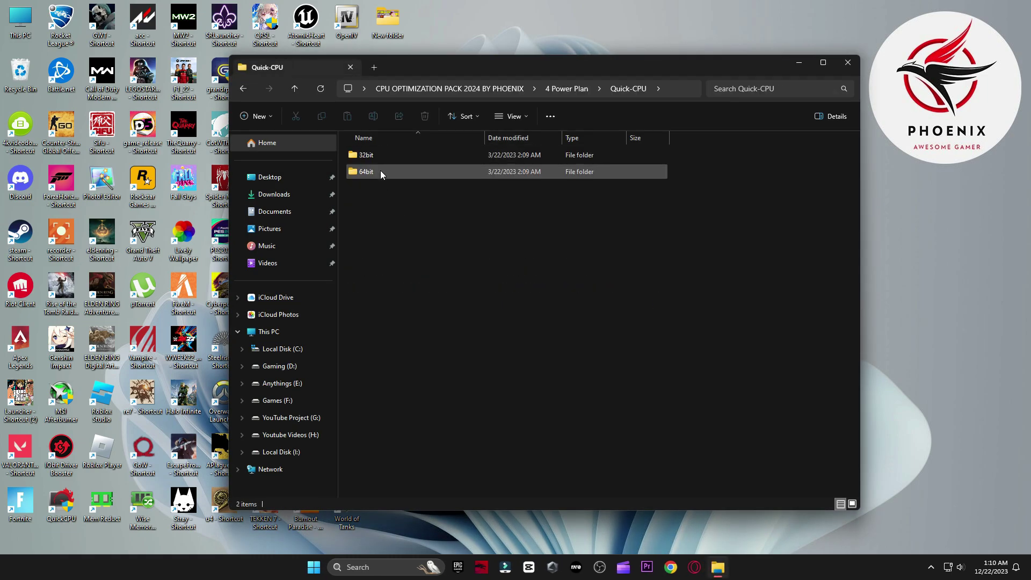
double_click(380, 170)
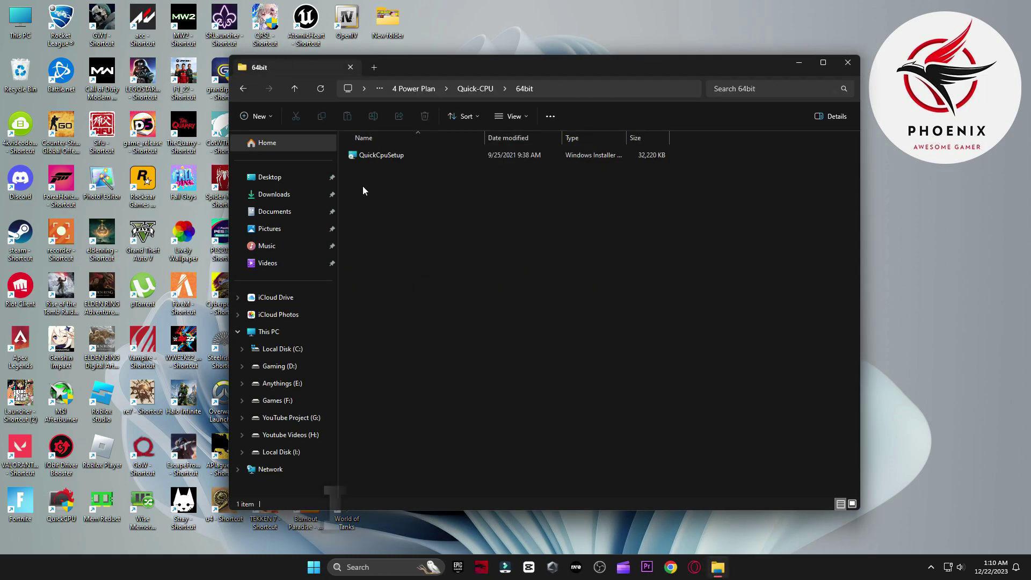
click(66, 503)
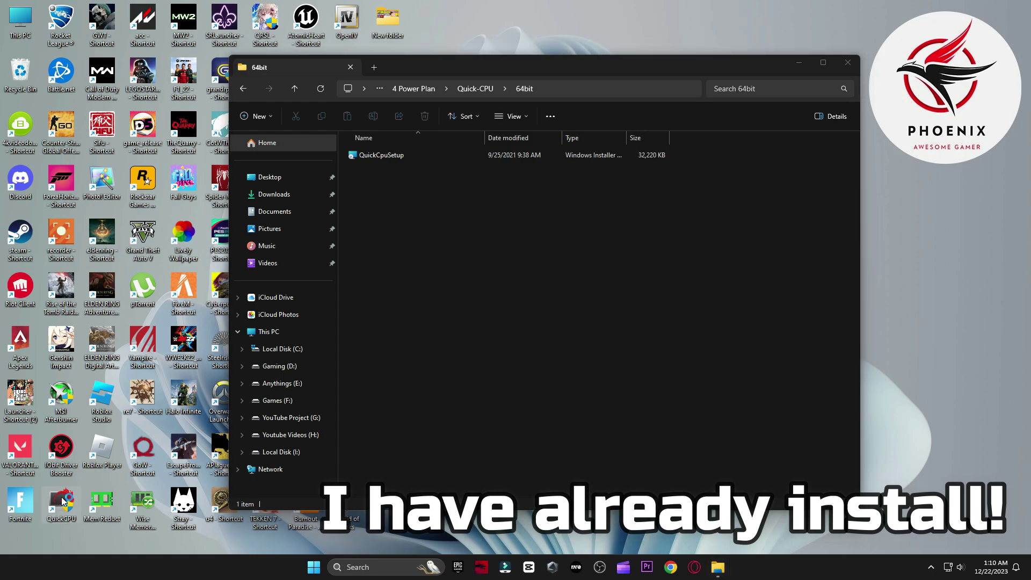
click(849, 64)
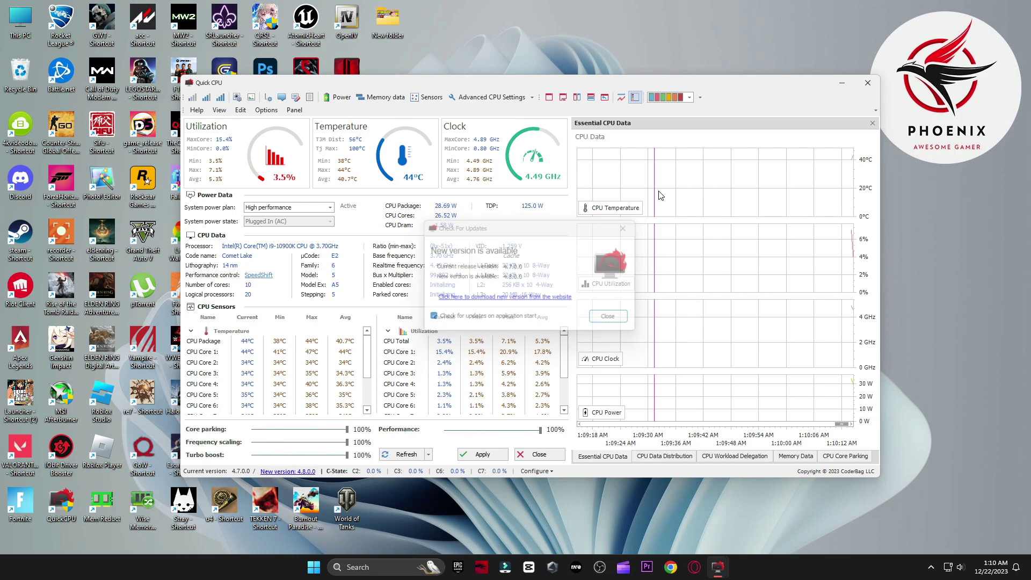
Step: Set the system power plan in Quick CPU to High performance
drag(719, 88, 691, 59)
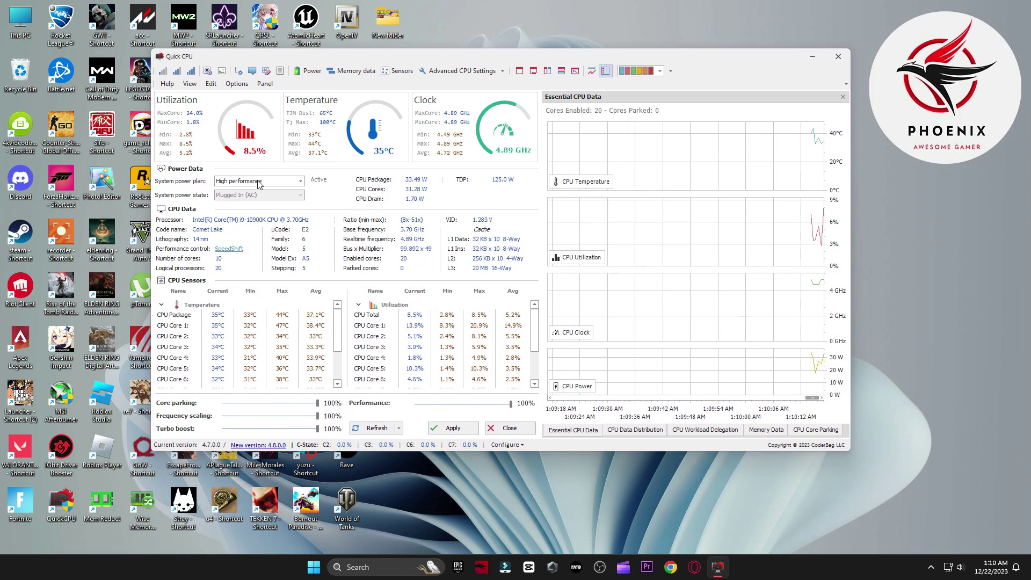
click(277, 182)
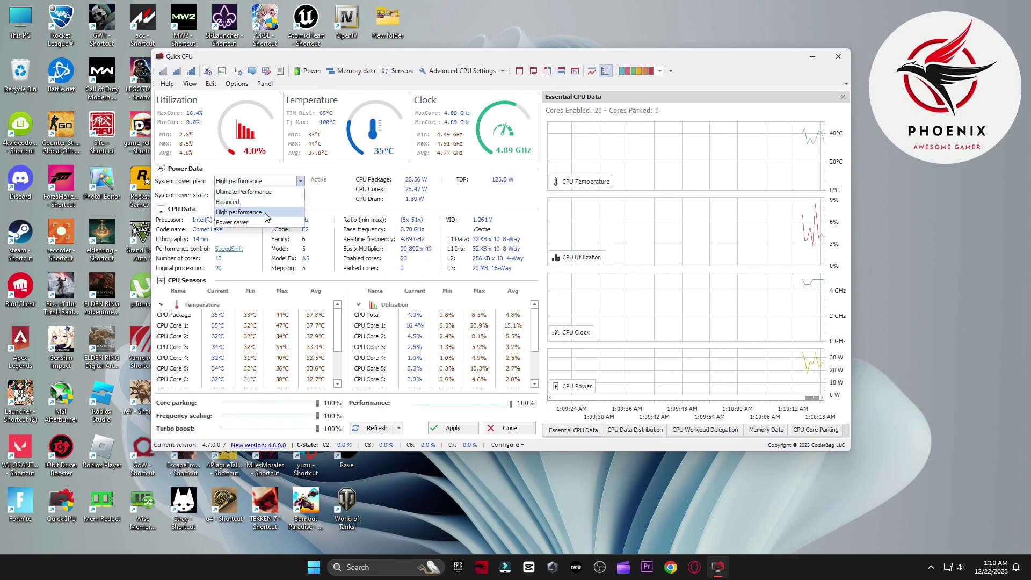
click(253, 215)
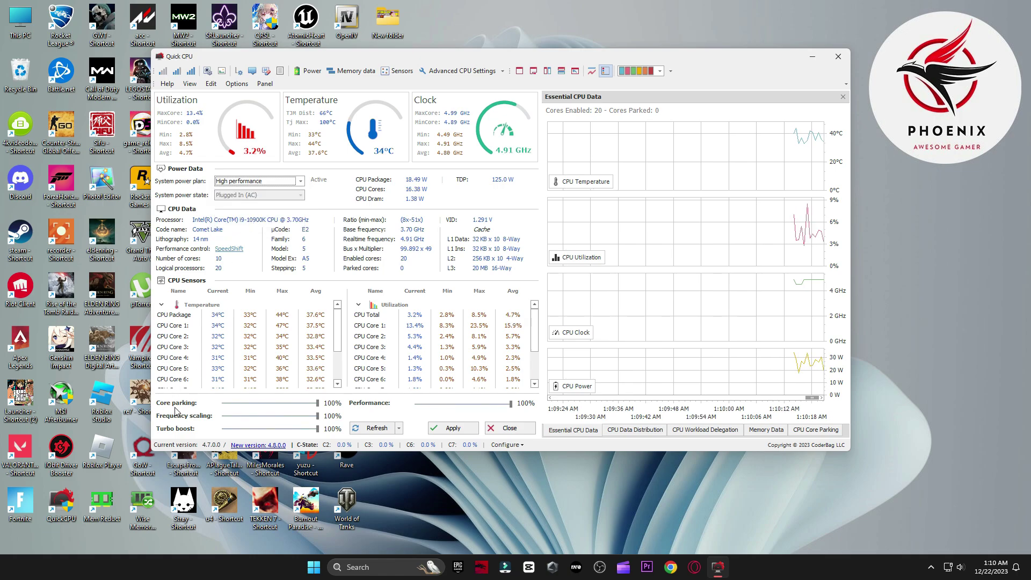
Step: Keep core parking, frequency scaling, turbo boost and performance at 100%, apply the Quick CPU settings, and close the program
drag(317, 404, 223, 419)
drag(224, 419, 319, 429)
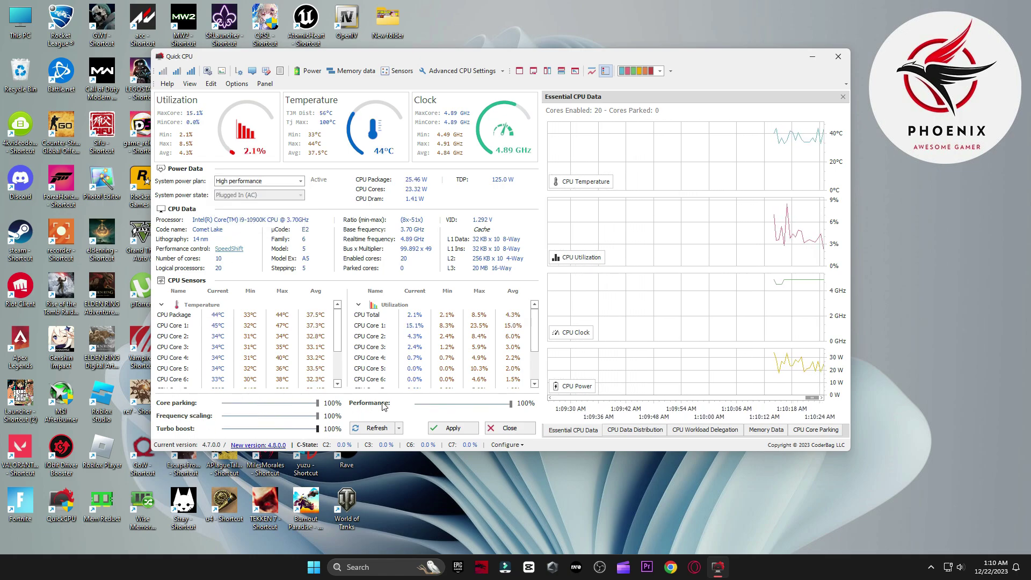
drag(510, 403, 505, 403)
click(467, 424)
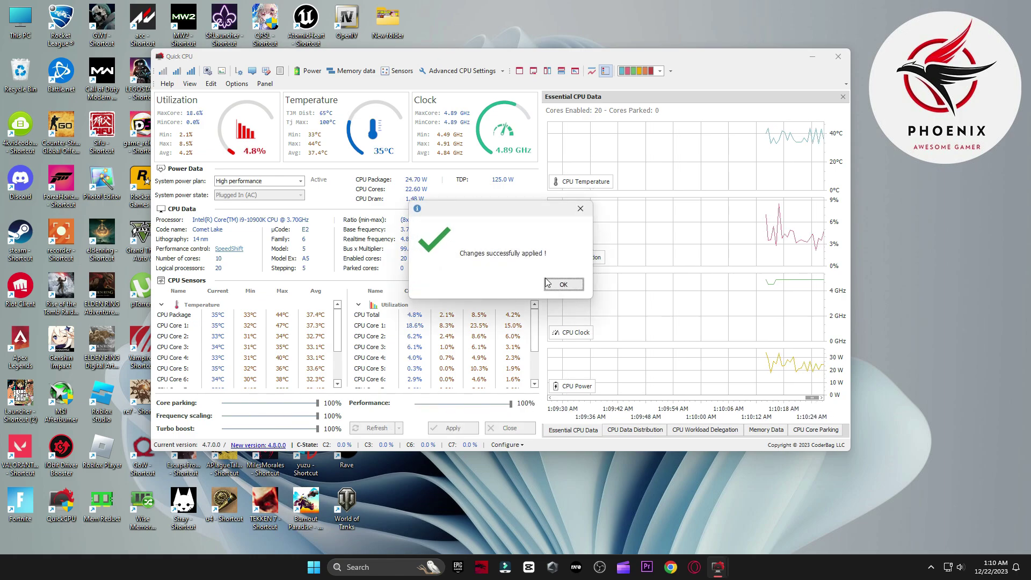
click(560, 283)
click(507, 429)
Step: Open Choose a power plan through Windows search, check the preferred and additional power plans, and close Power Options
click(398, 567)
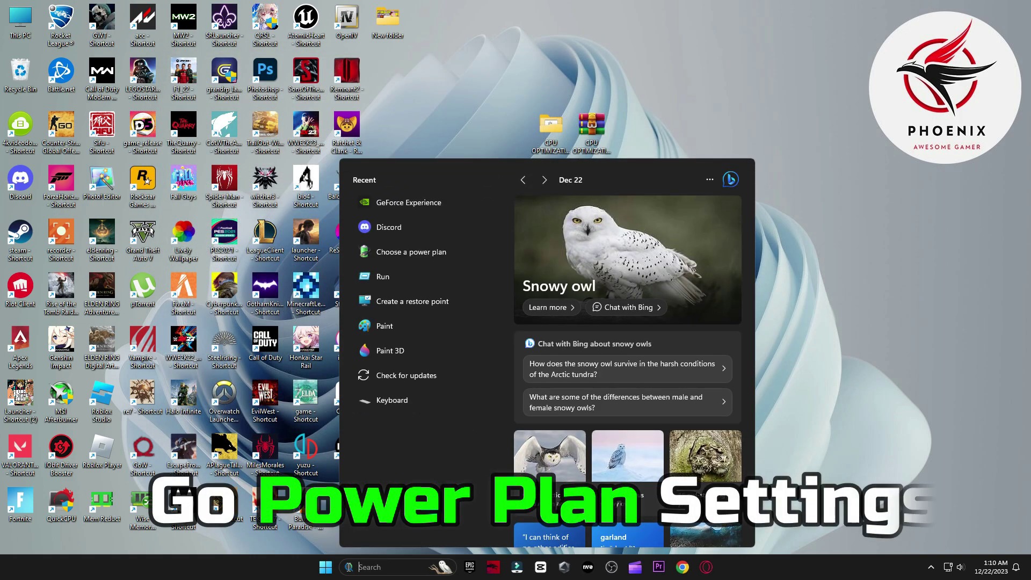
text(power)
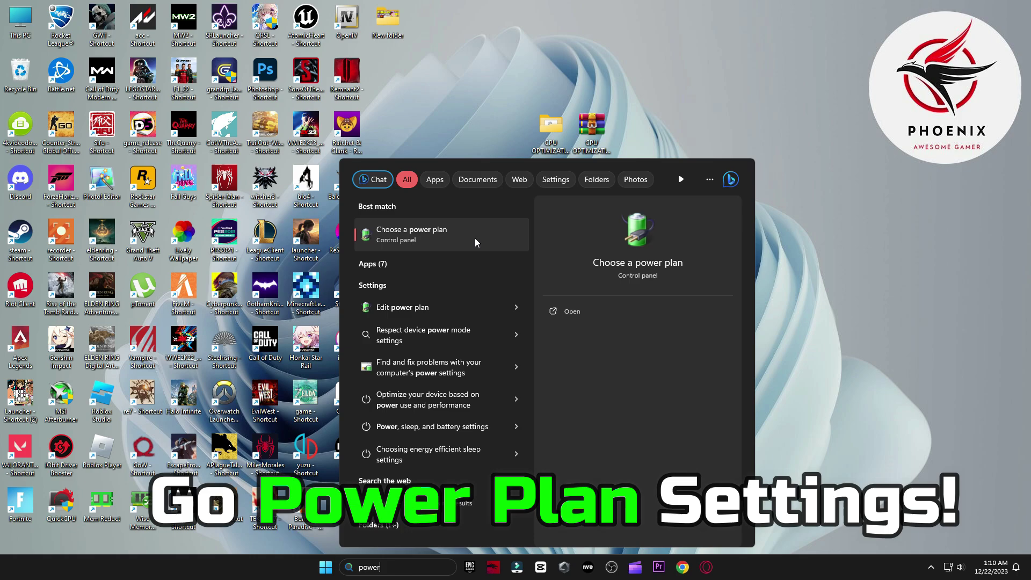
click(427, 232)
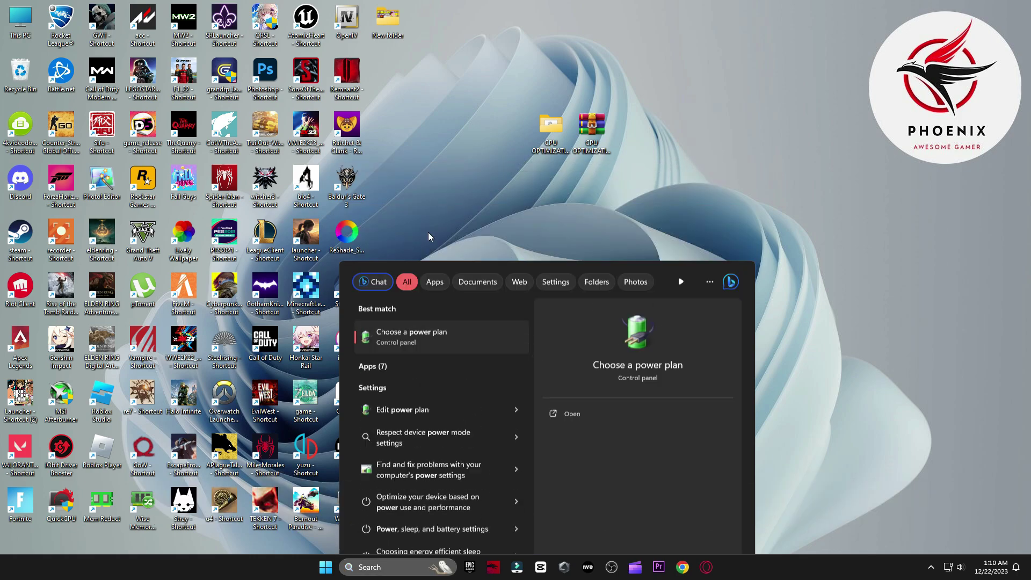
drag(709, 100, 582, 64)
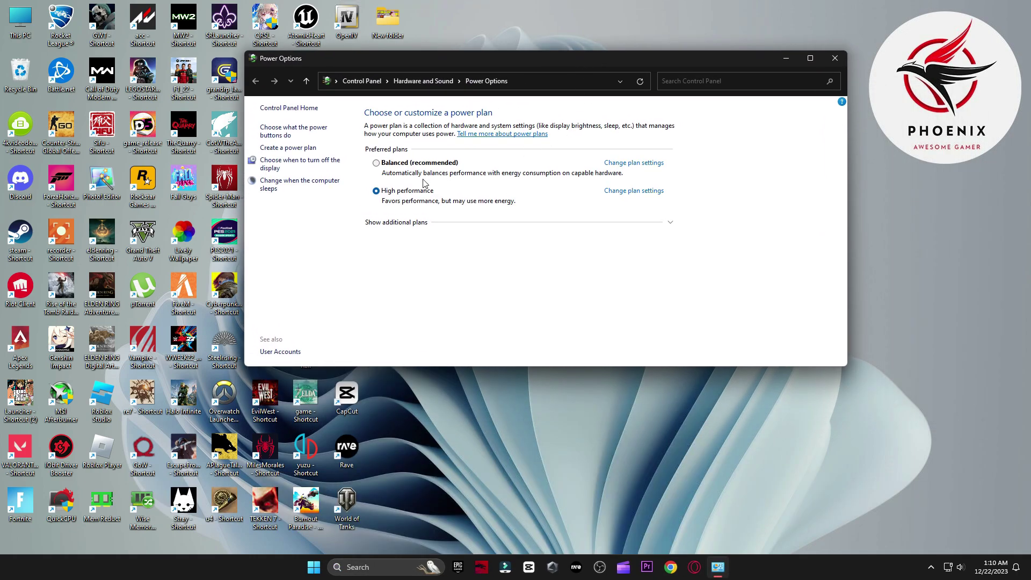
click(386, 228)
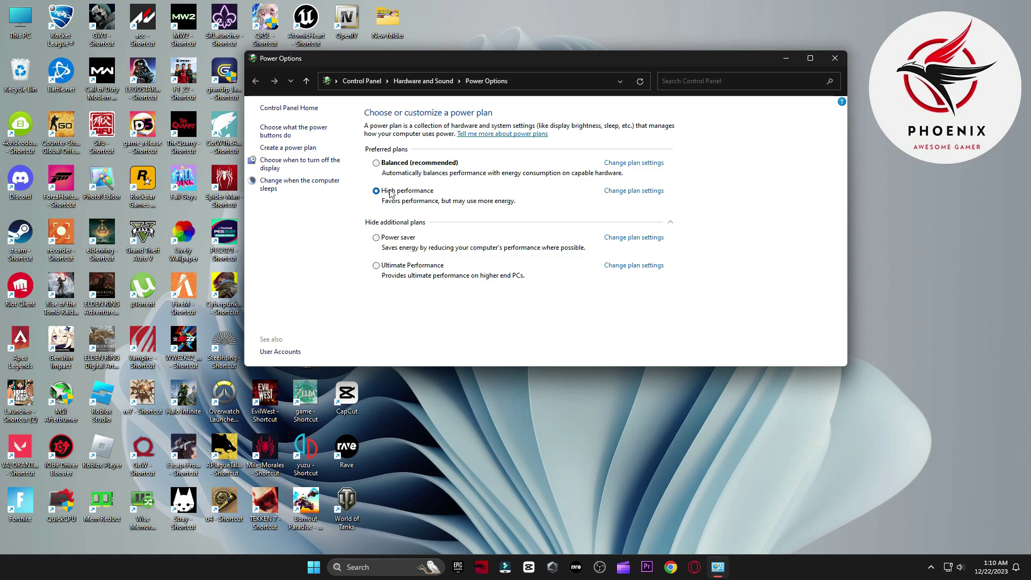
click(670, 229)
click(834, 58)
Step: Run Timer Resolution from the pack's 5 Latency (Timer Resolution ) folder, set it to Maximum, and leave it running minimized
double_click(548, 128)
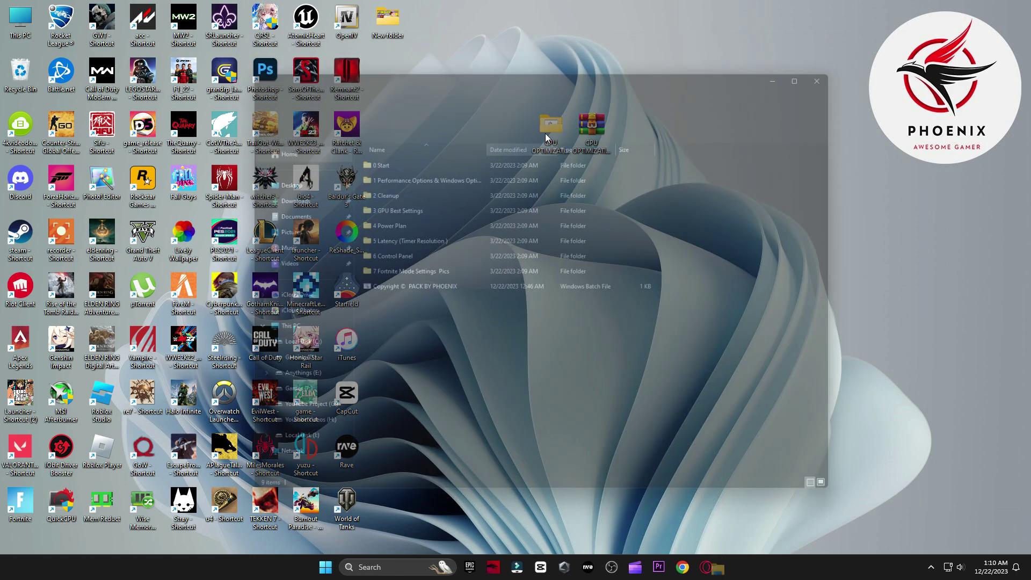
double_click(411, 234)
click(390, 159)
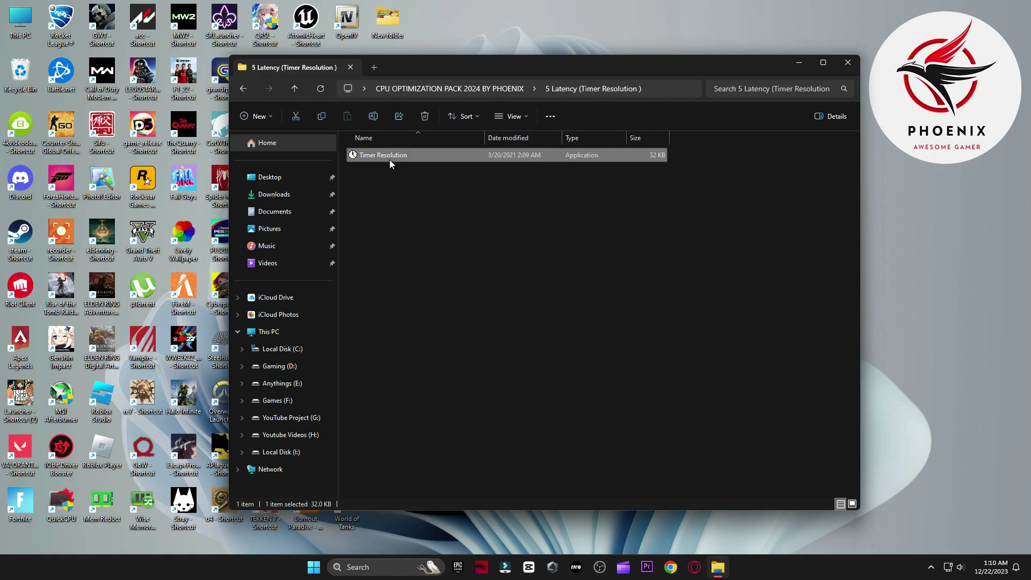
double_click(390, 160)
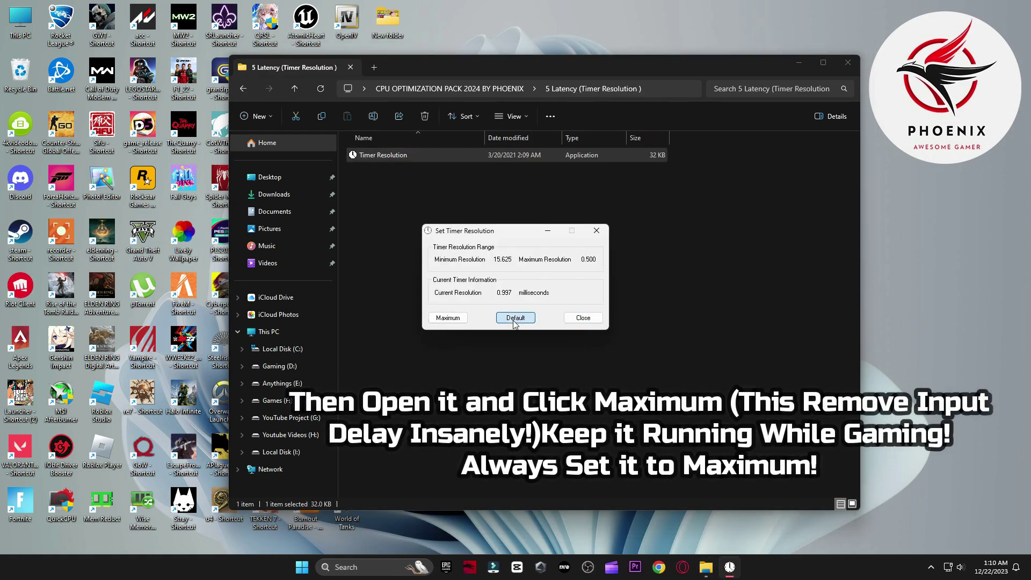
click(466, 319)
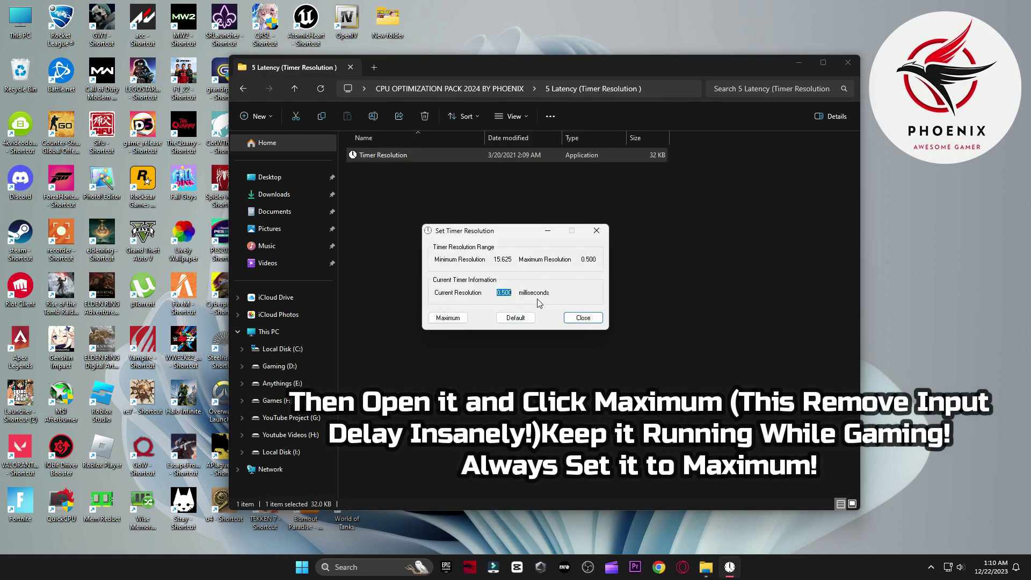
click(440, 319)
click(547, 231)
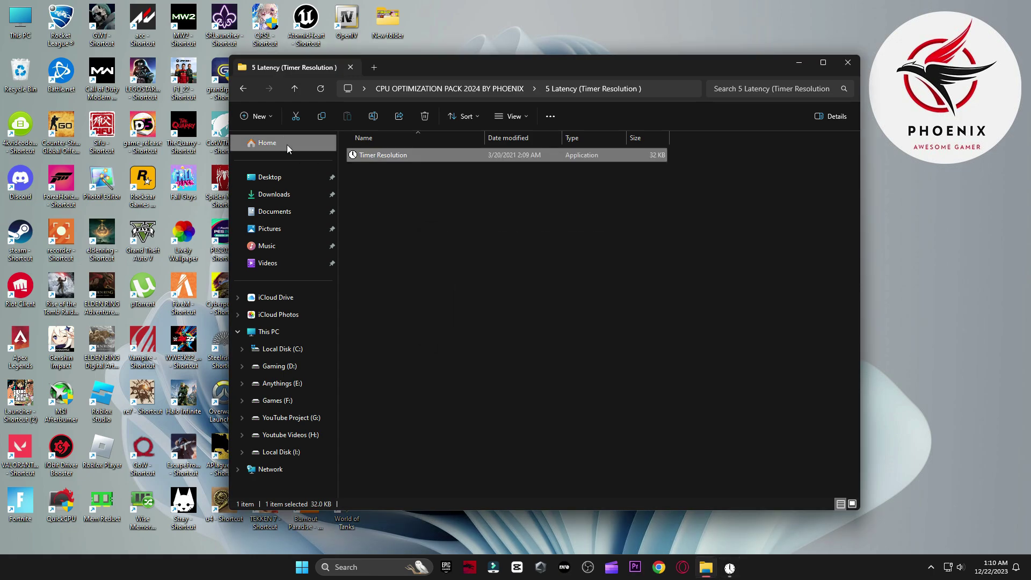
Step: Open M1 Mouse Acceleration from the 6 Control Panel folder and review the pointer options and button settings in Mouse Properties
click(244, 88)
click(385, 256)
double_click(385, 256)
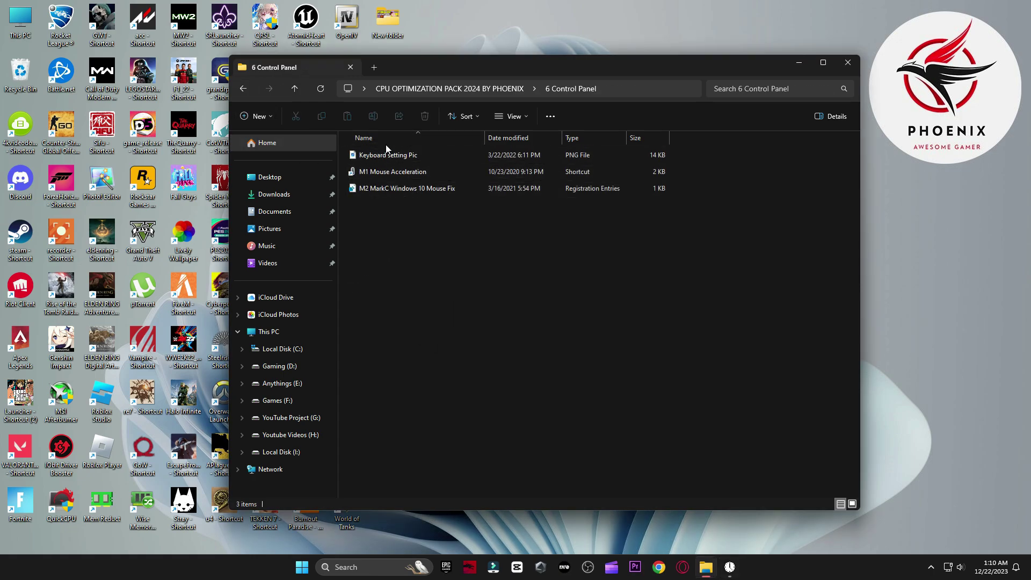
double_click(387, 173)
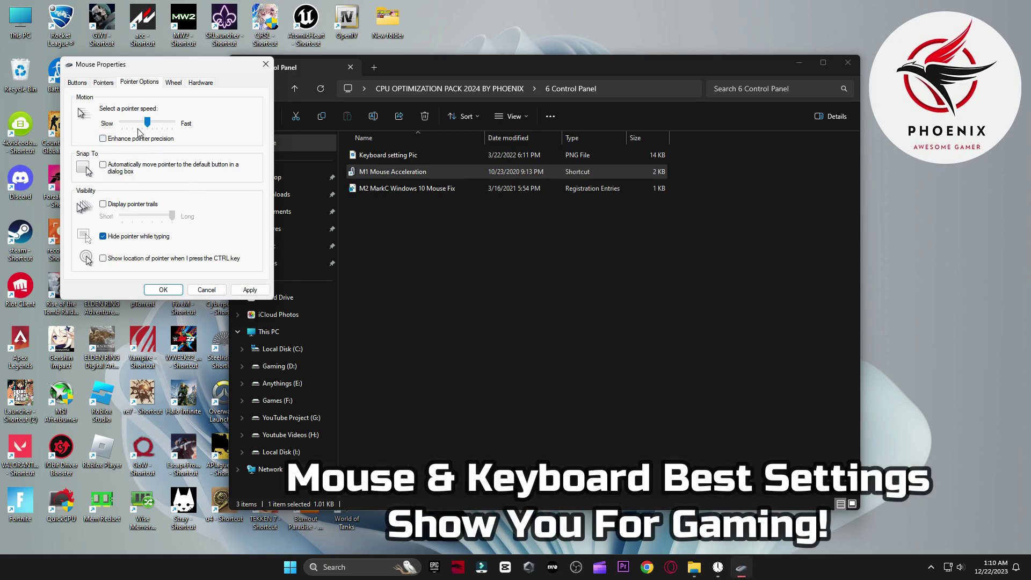
click(76, 83)
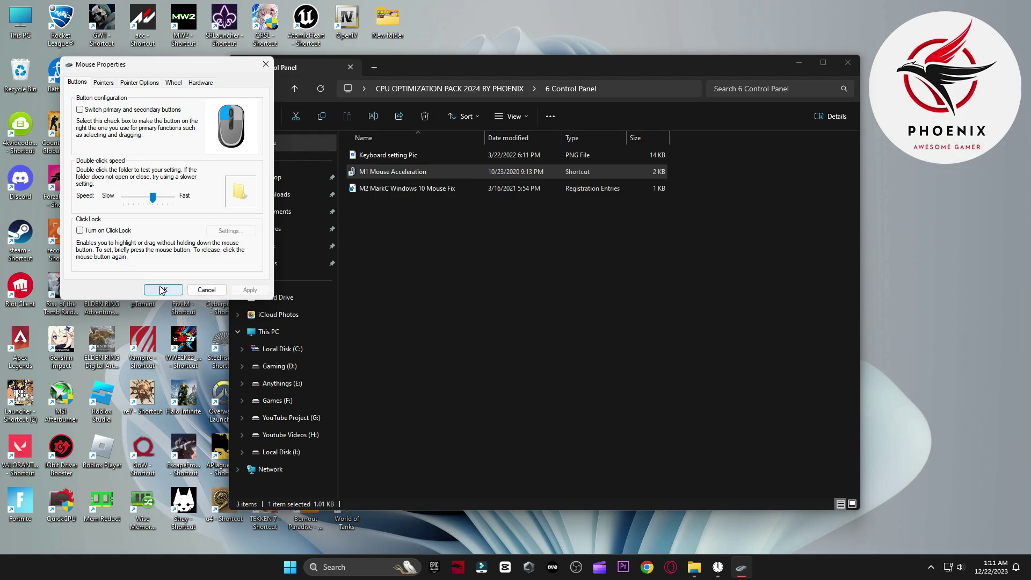
Step: Merge the M2 MarkC Windows 10 Mouse Fix file into the registry and confirm
double_click(385, 186)
click(596, 298)
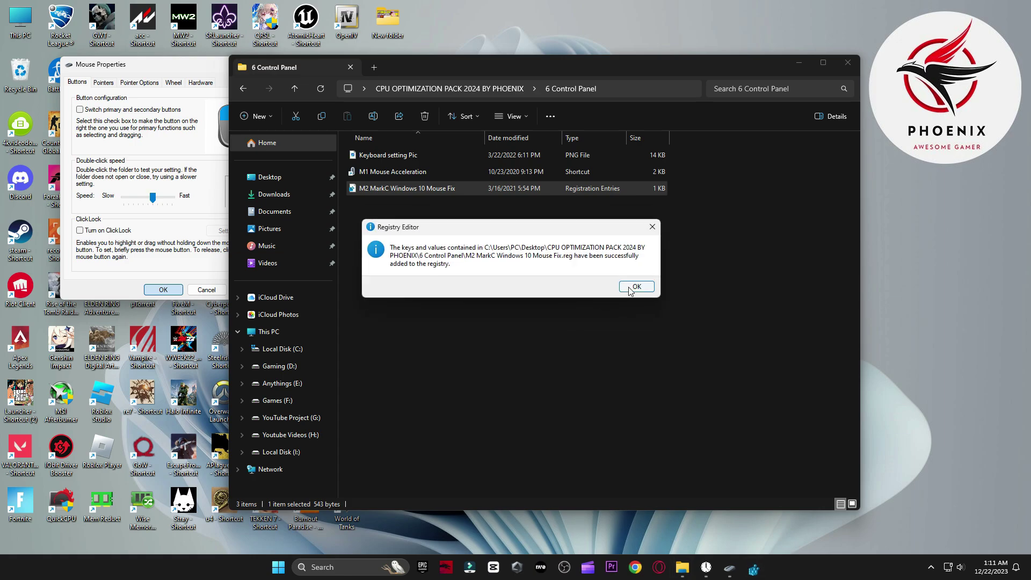
click(627, 286)
Step: Compare the Keyboard setting Pic with the Keyboard Properties found through Windows search, placed side by side, and close both
double_click(414, 156)
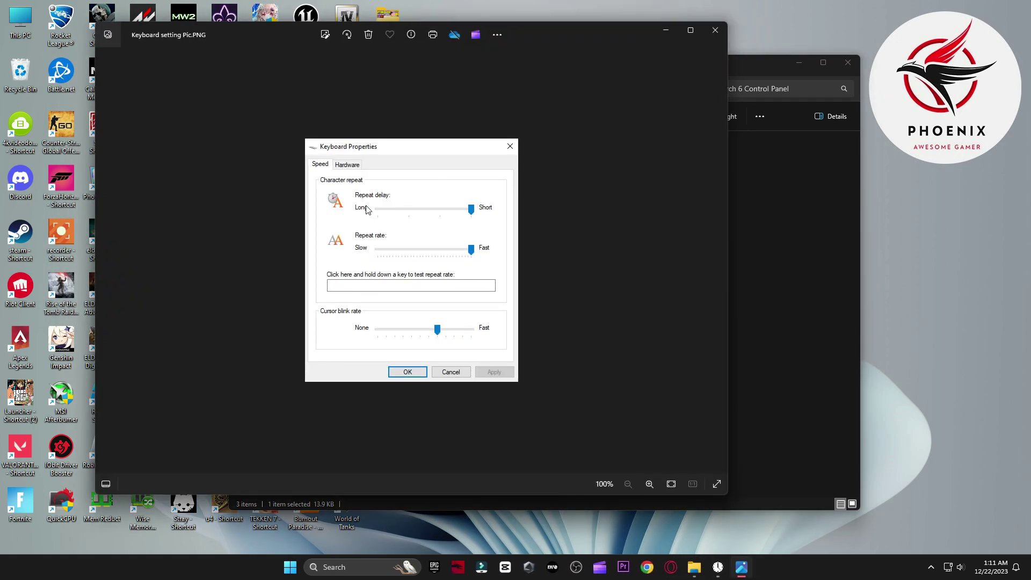
click(361, 567)
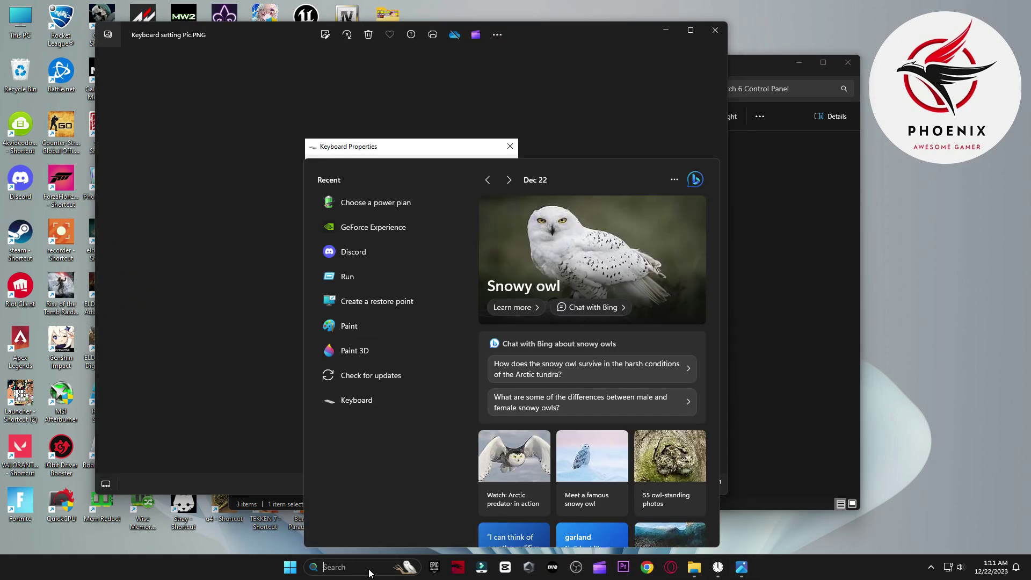
text(keyboard)
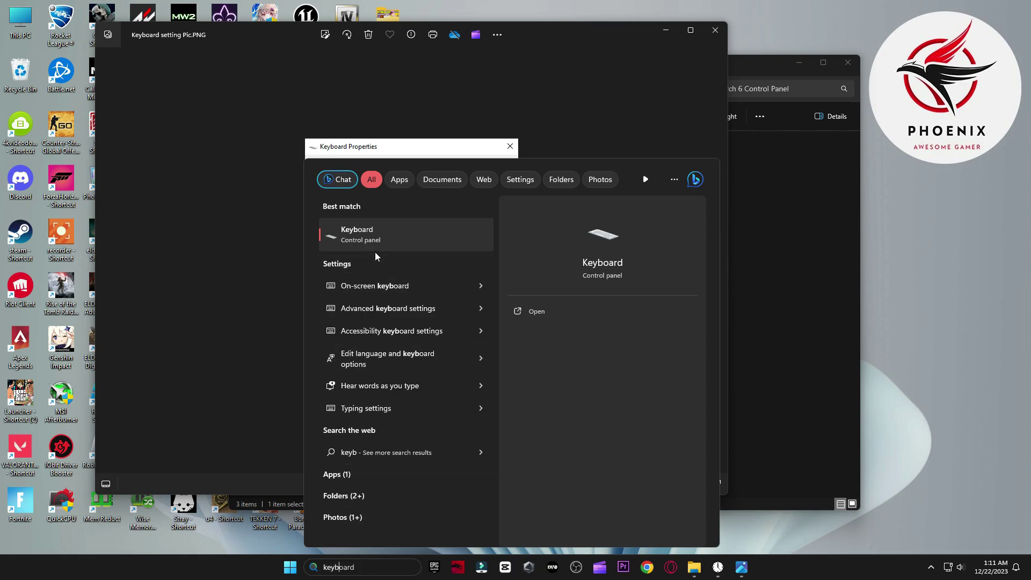
click(398, 236)
drag(218, 86, 672, 148)
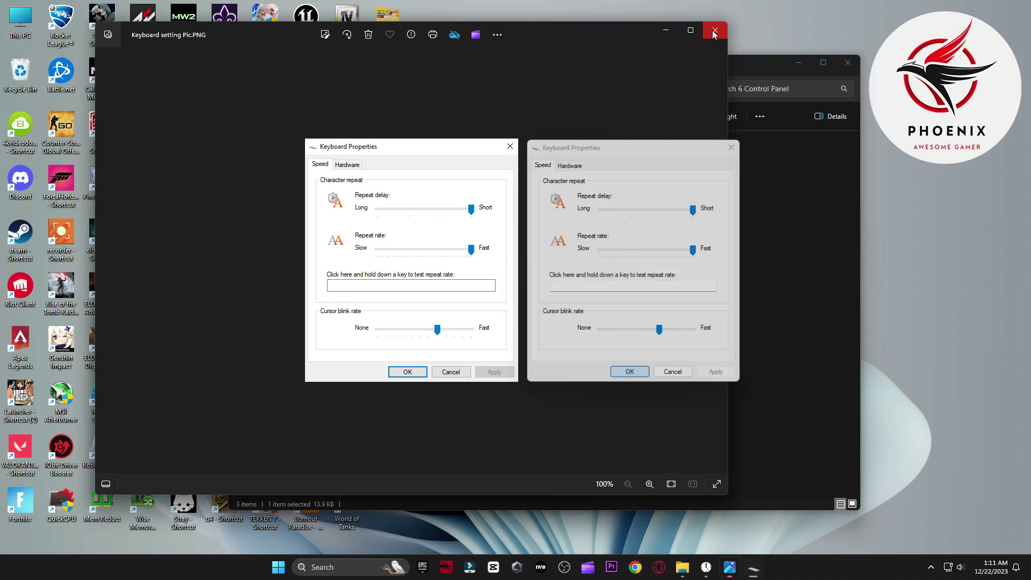
click(712, 30)
Step: Open the pack's 7 Fortnite Mode Settings Pics folder and show its contents as extra large icons
key(BackSpace)
click(389, 274)
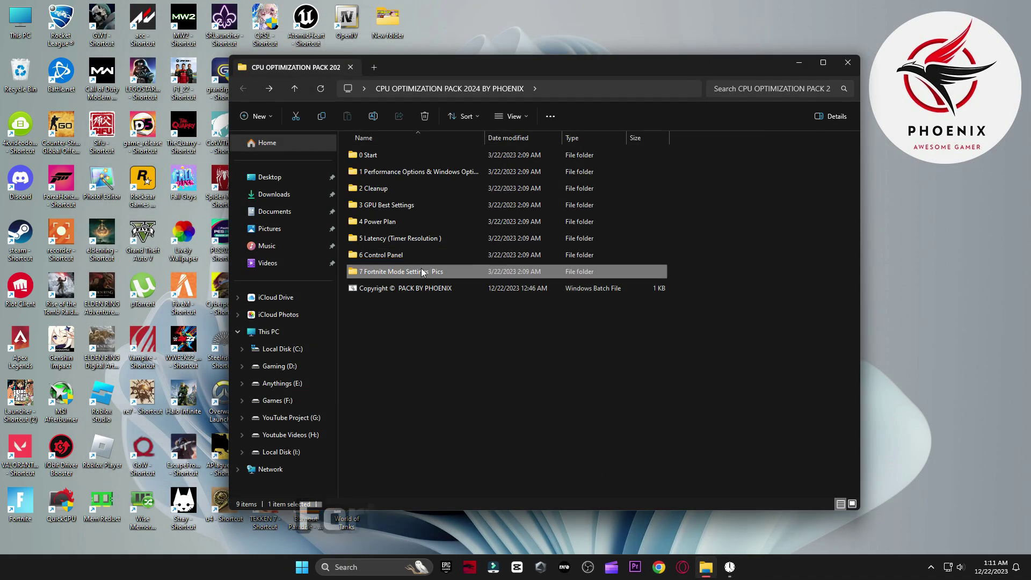
double_click(420, 270)
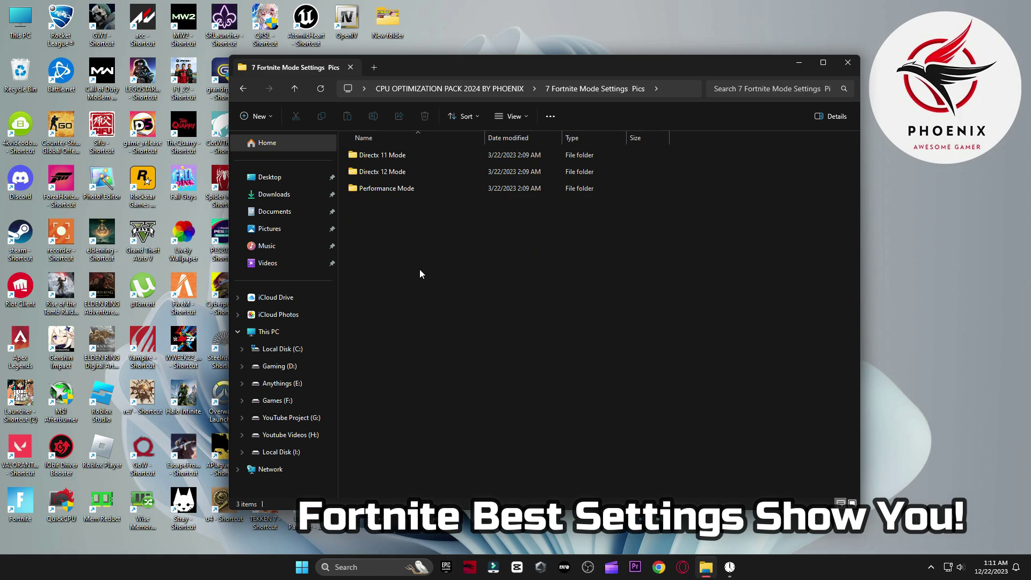
right_click(380, 235)
mouse_move(446, 243)
click(563, 249)
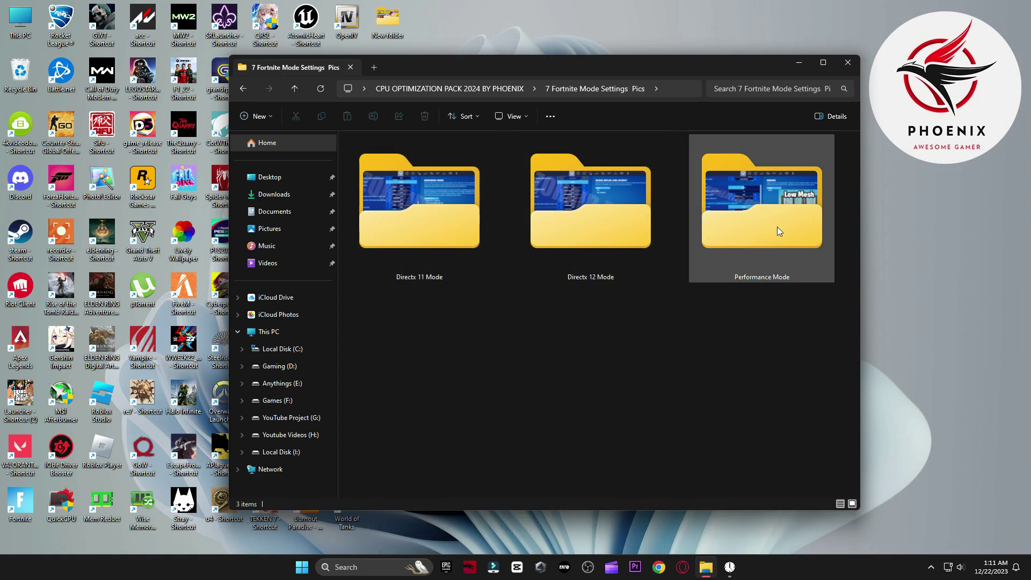
Step: View both Directx 11 Mode screenshots of the recommended Fortnite video settings and close the picture viewer
double_click(424, 210)
click(391, 171)
double_click(391, 172)
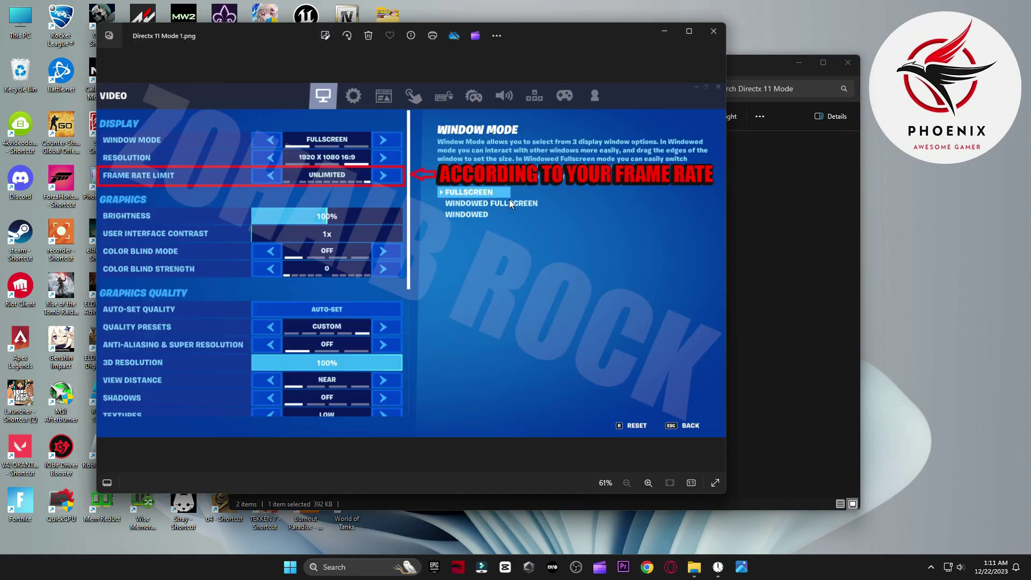
key(Right)
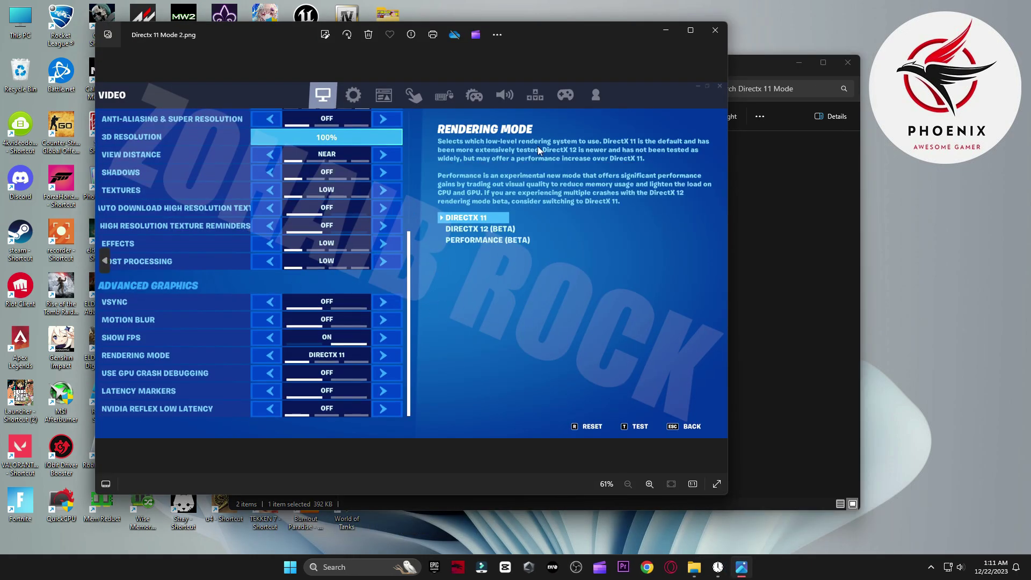
click(715, 31)
Step: Go back to the mode folders and view both Directx 12 Mode screenshots of the recommended Fortnite video settings
key(alt+Left)
double_click(591, 215)
click(397, 177)
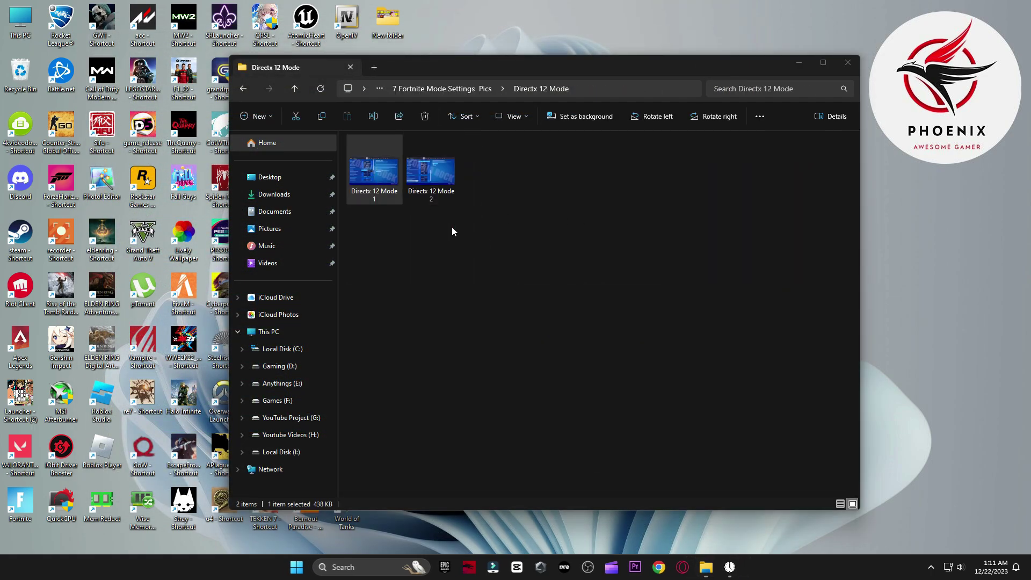
double_click(397, 177)
key(Right)
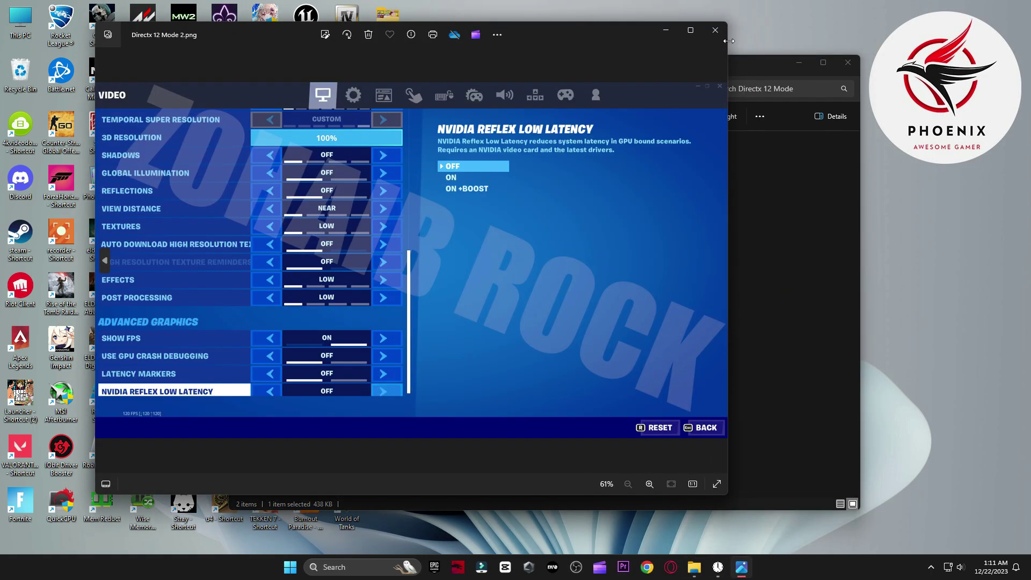
Step: View the Performance Mode screenshots of the recommended Fortnite settings, including high and low meshes, and close the viewer and the folder window
click(715, 31)
key(alt+Left)
double_click(822, 210)
click(414, 177)
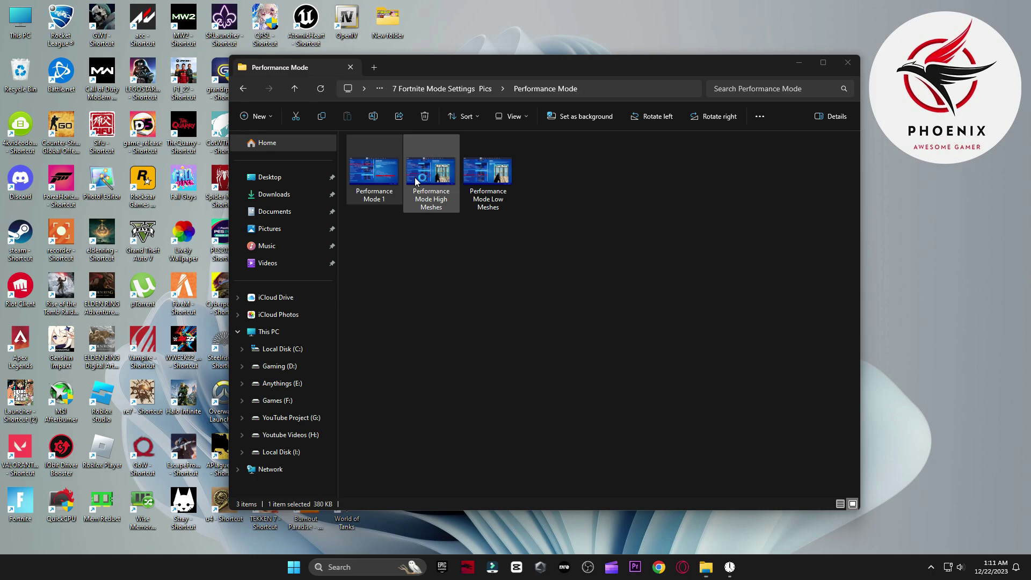
double_click(415, 177)
key(Right)
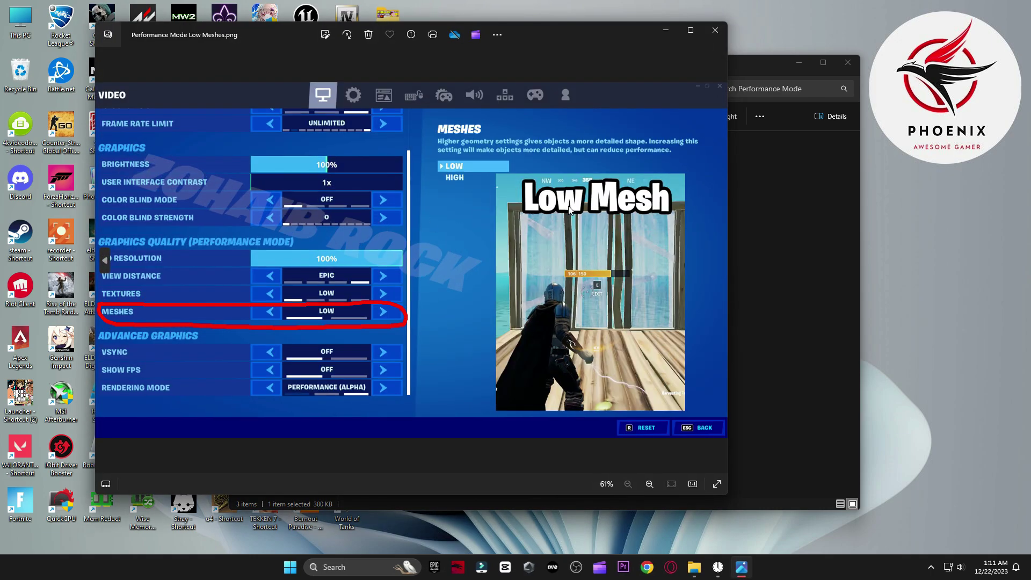
click(714, 30)
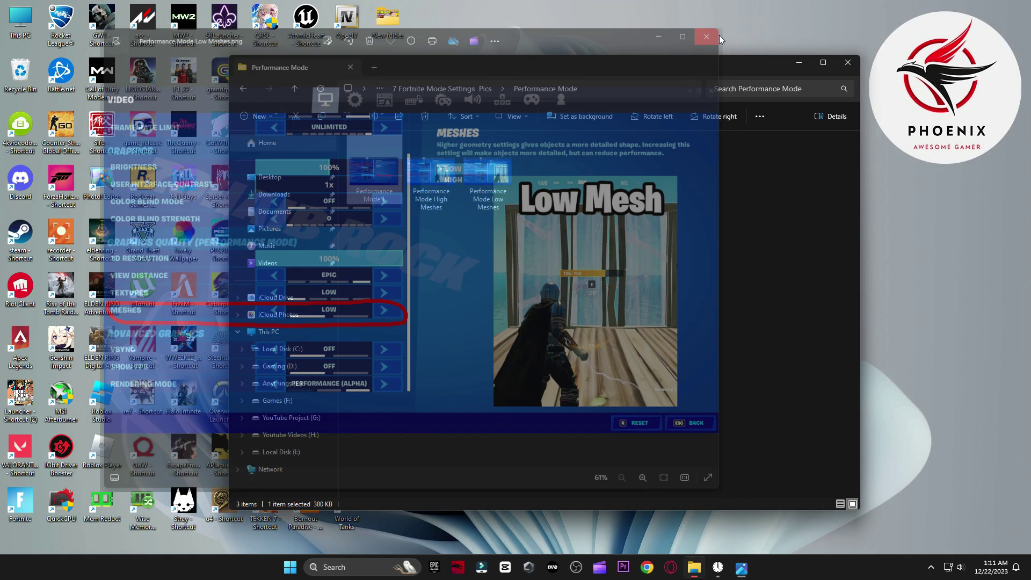
click(848, 63)
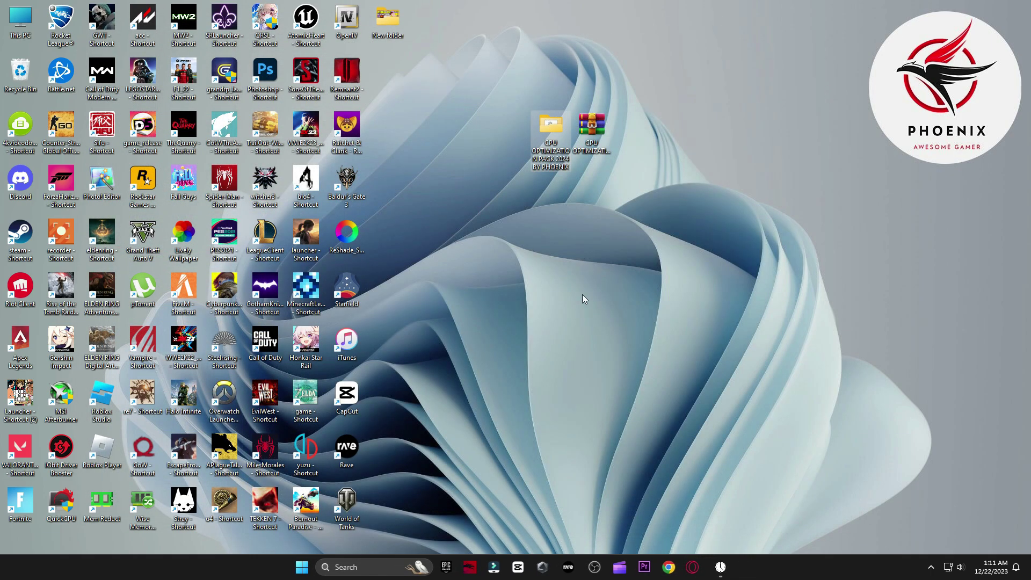
Step: Find System Configuration by searching Windows for msconfig, and show its boot options
click(387, 567)
text(m)
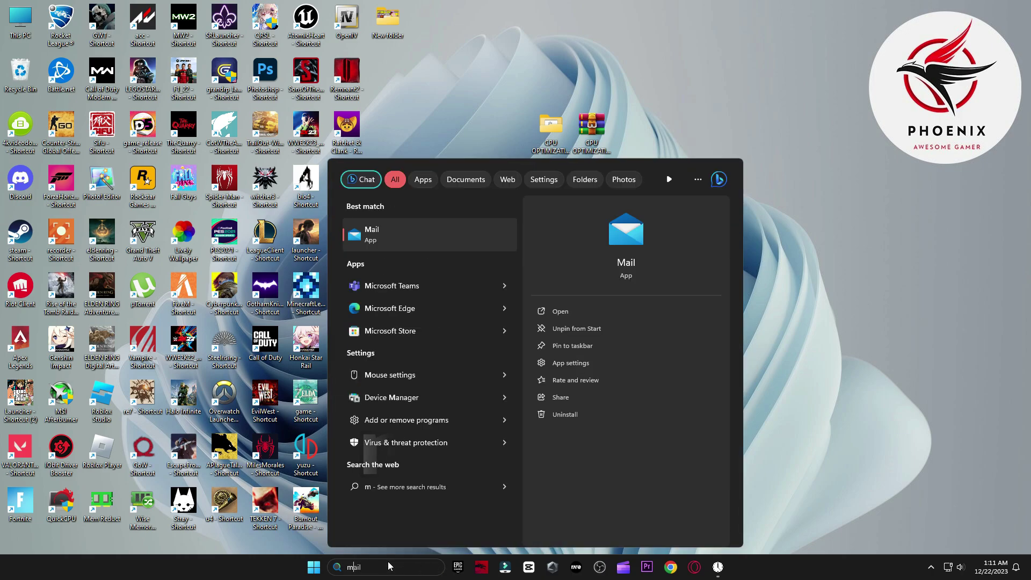
text(sconfig)
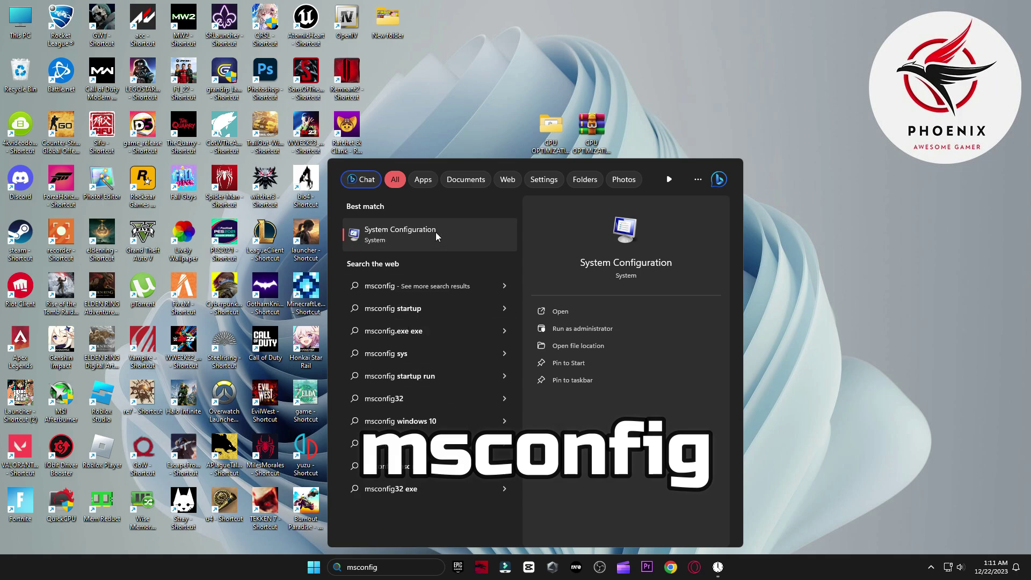
click(436, 232)
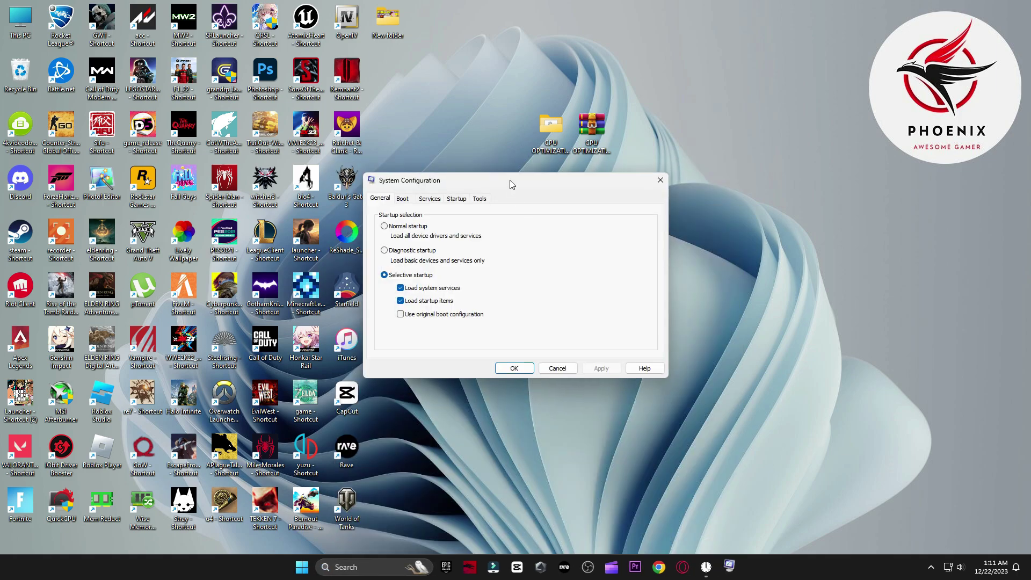
drag(511, 184, 580, 101)
click(472, 116)
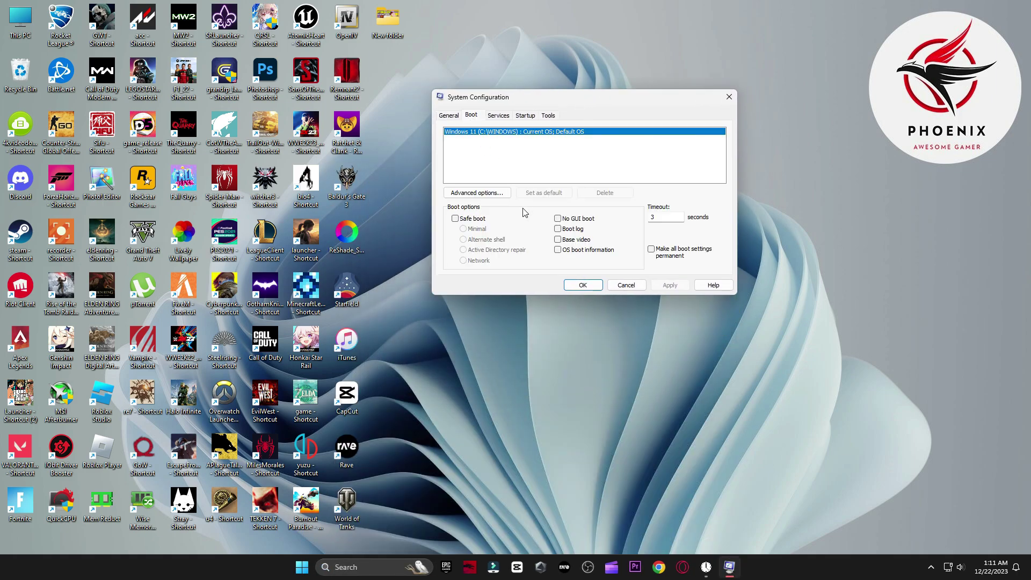
Step: Set the advanced boot option Number of processors to the highest value, 20, apply it and exit System Configuration without restarting
click(498, 194)
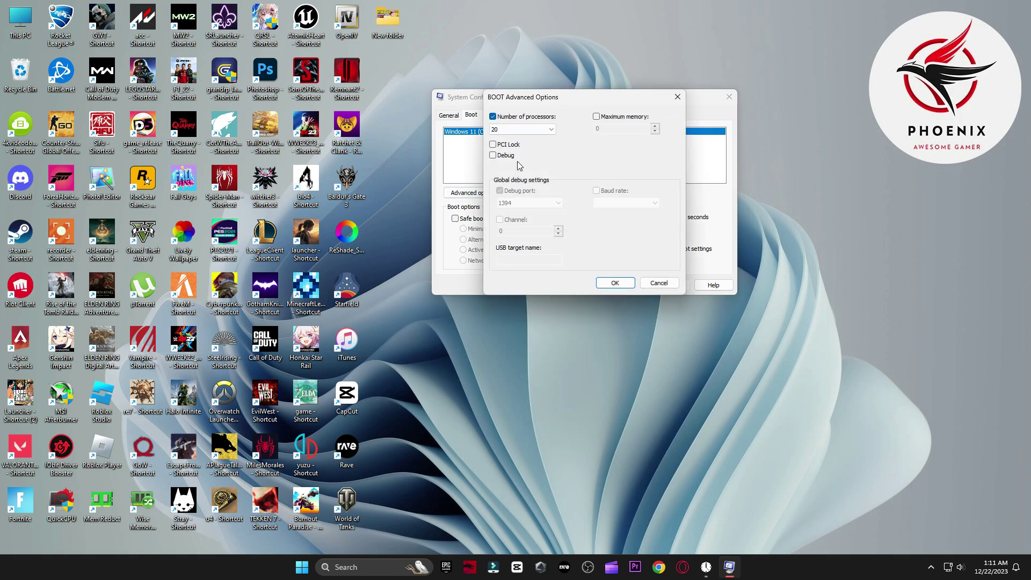
click(497, 117)
click(524, 129)
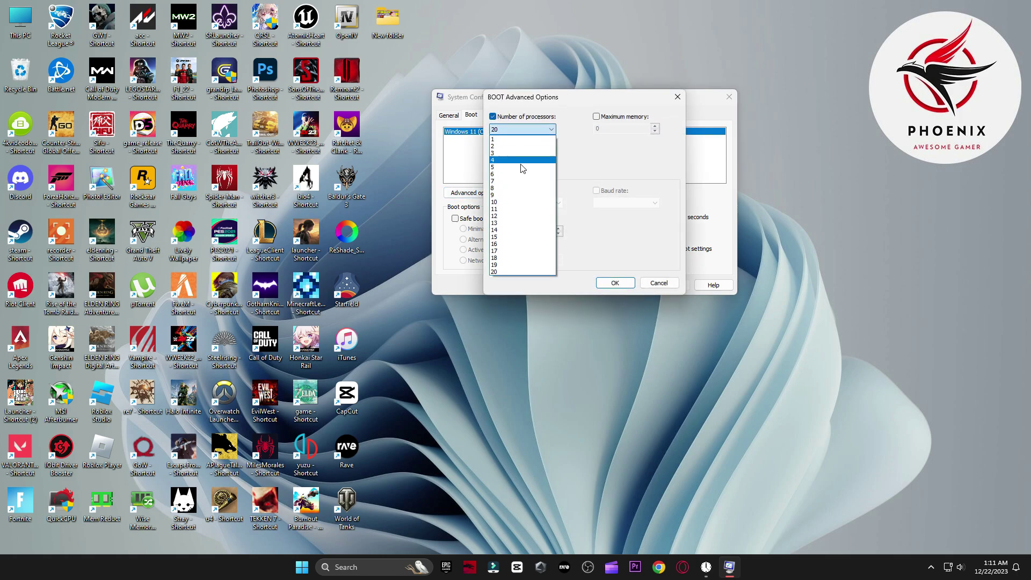
click(524, 256)
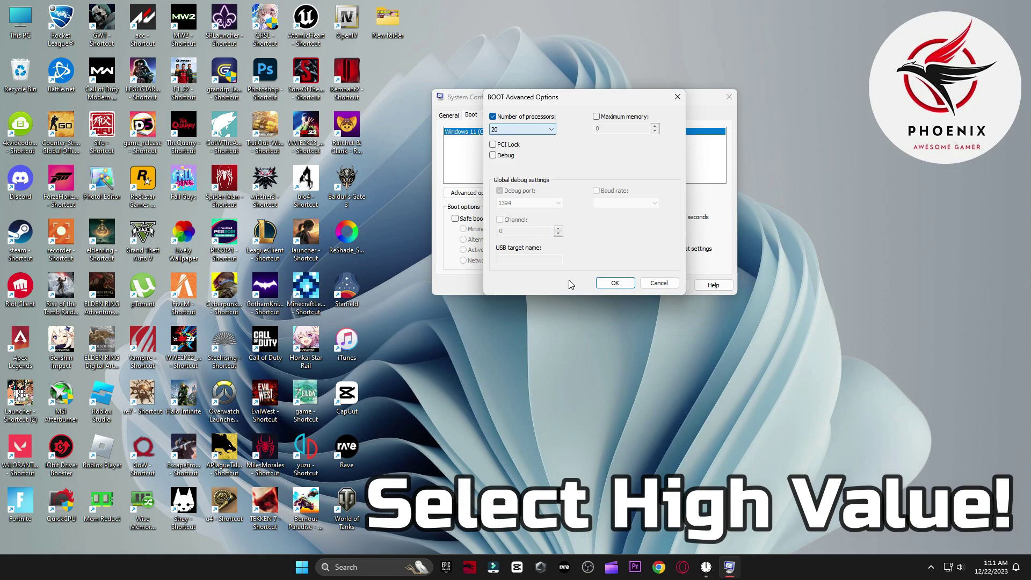
click(614, 283)
click(660, 289)
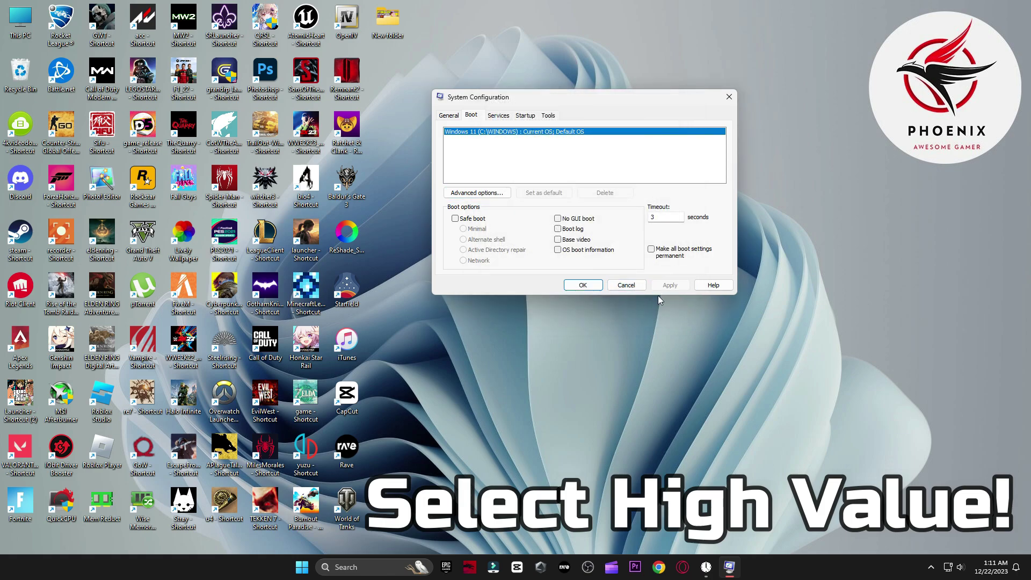
click(583, 285)
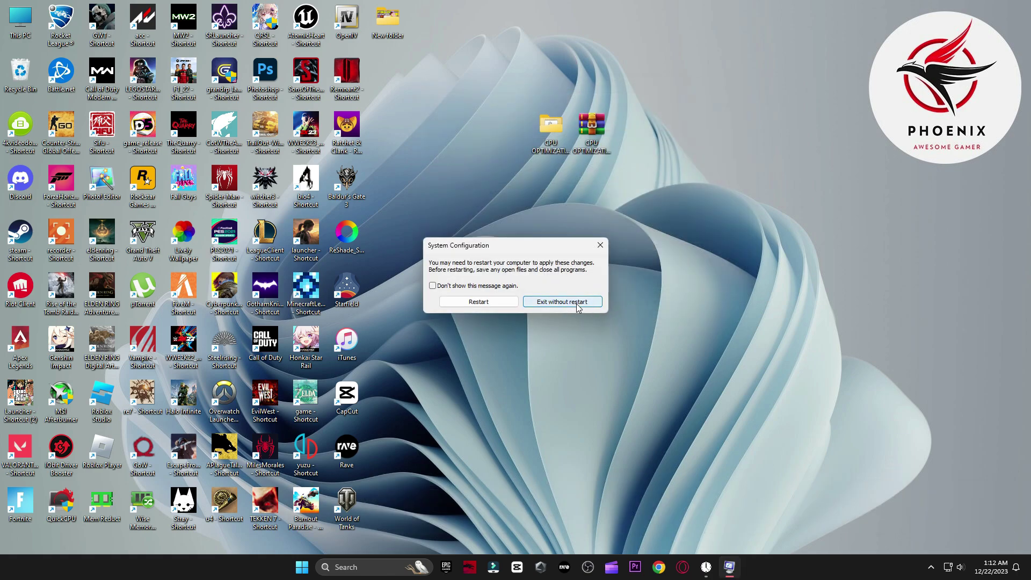
click(575, 304)
Step: Go to the Game Mode page of the Windows gaming settings and open its related Graphics settings
click(314, 567)
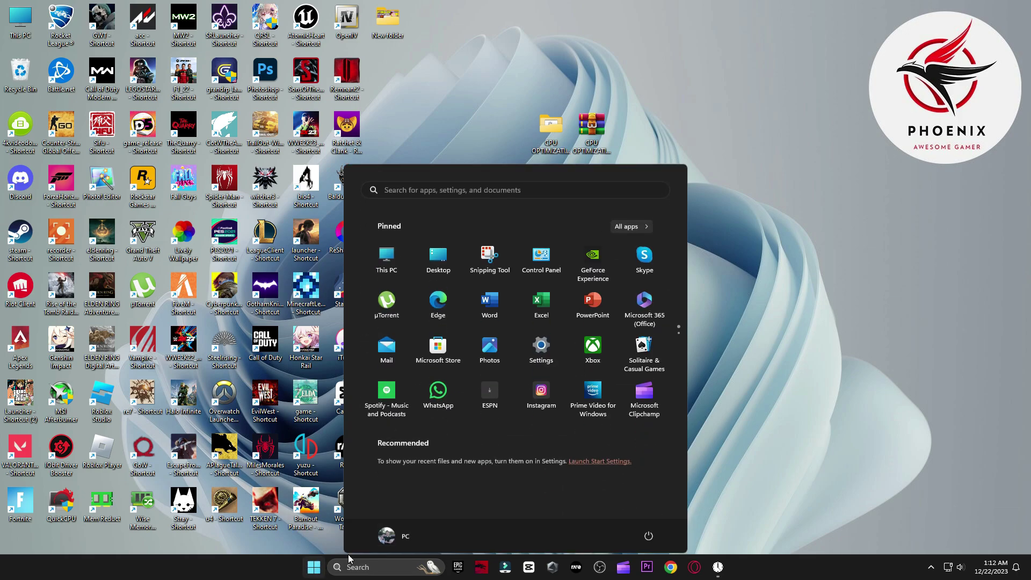
click(536, 338)
click(78, 287)
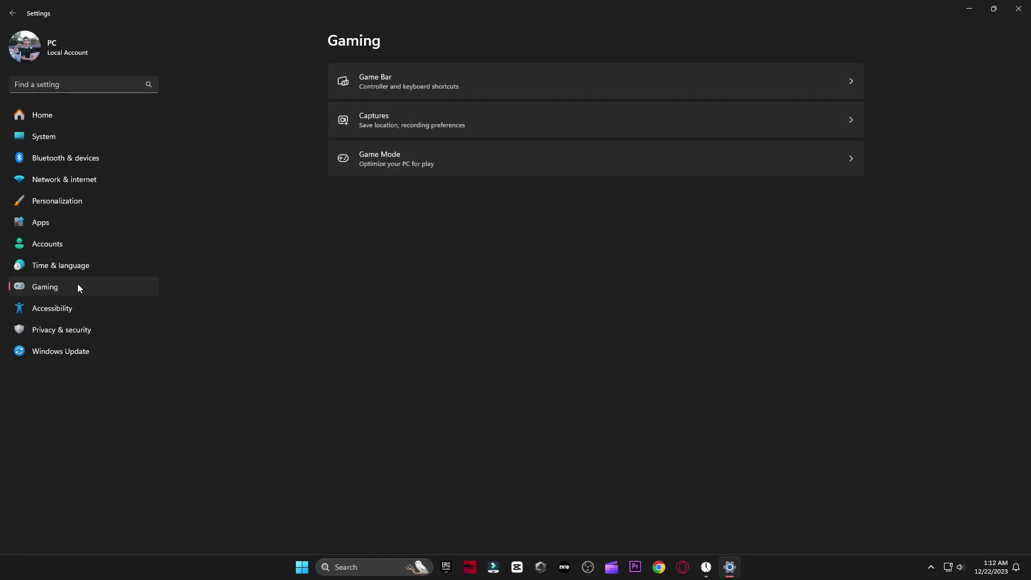
click(445, 171)
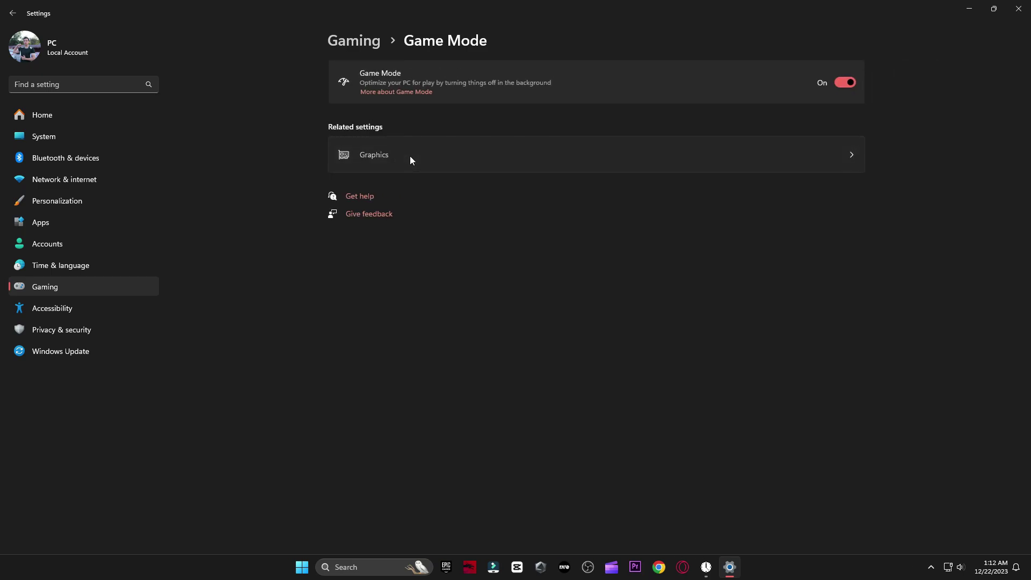
click(410, 156)
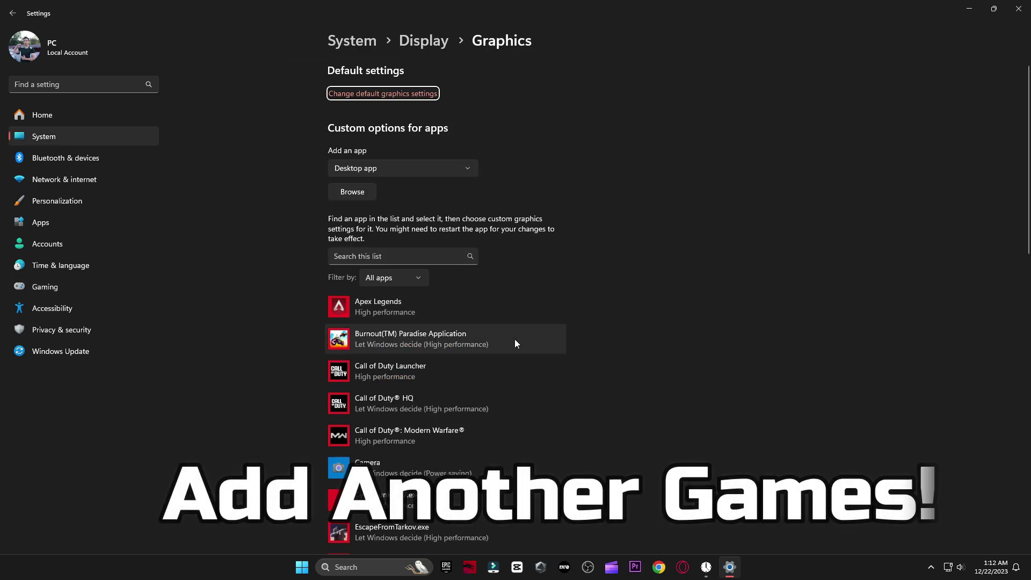
Step: Remove the existing Fortnite entry from the custom graphics options for apps
scroll(514, 340, down, 4)
scroll(564, 378, down, 3)
click(420, 186)
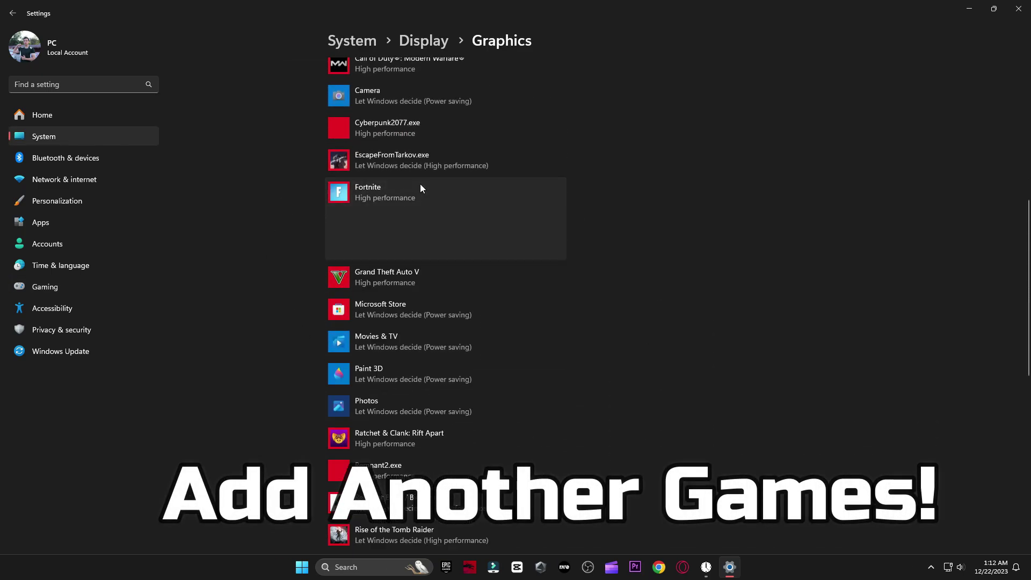
click(552, 252)
Step: Add FortniteClient-Win64-Shipping from Fortnite's Win64 folder as a desktop app and set its graphics preference to High performance
scroll(594, 307, up, 6)
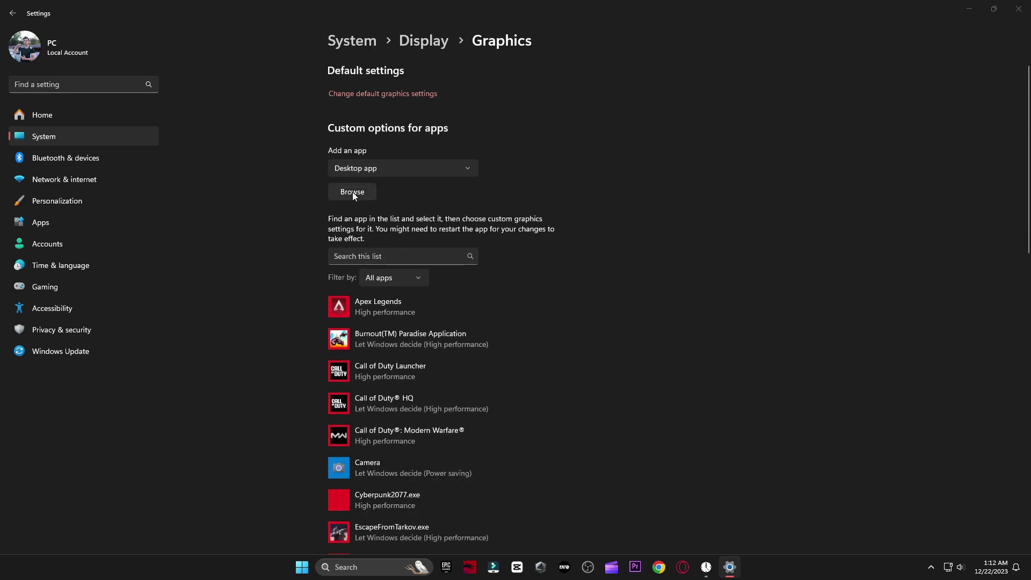
click(352, 192)
click(137, 169)
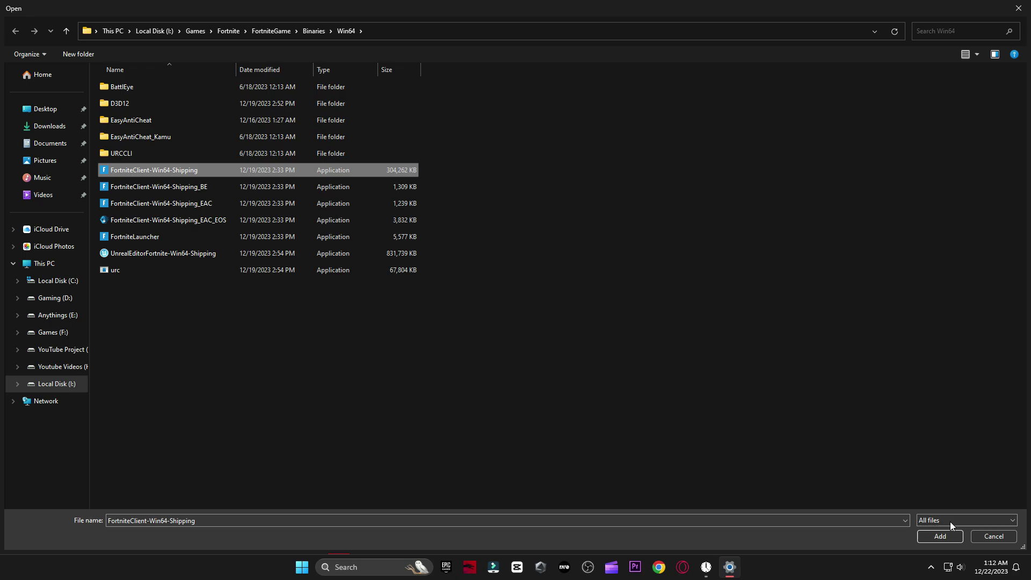
click(941, 535)
click(483, 361)
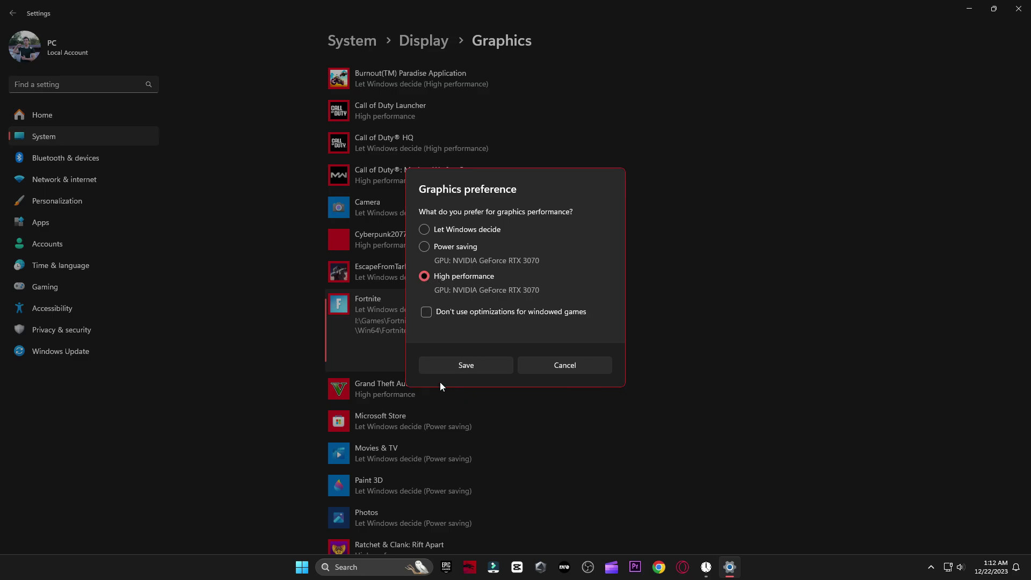
click(466, 365)
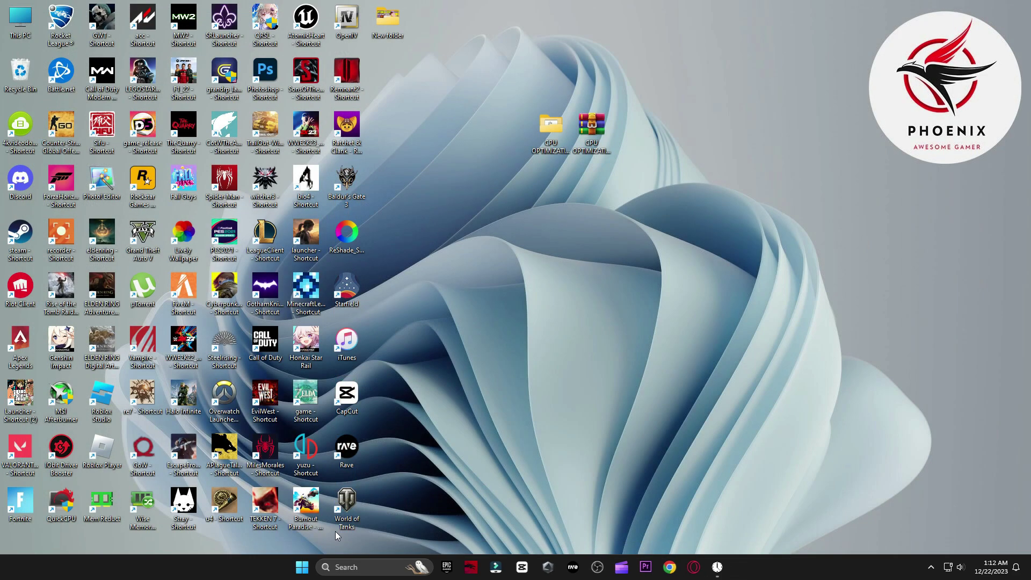
Step: Bring up the computer's power options that include Restart
key(super)
click(647, 530)
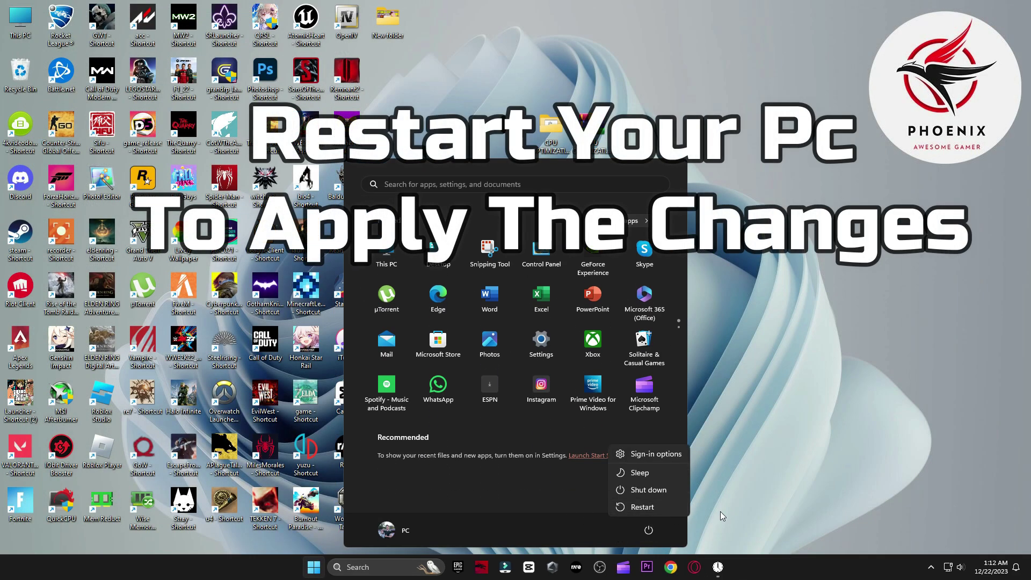